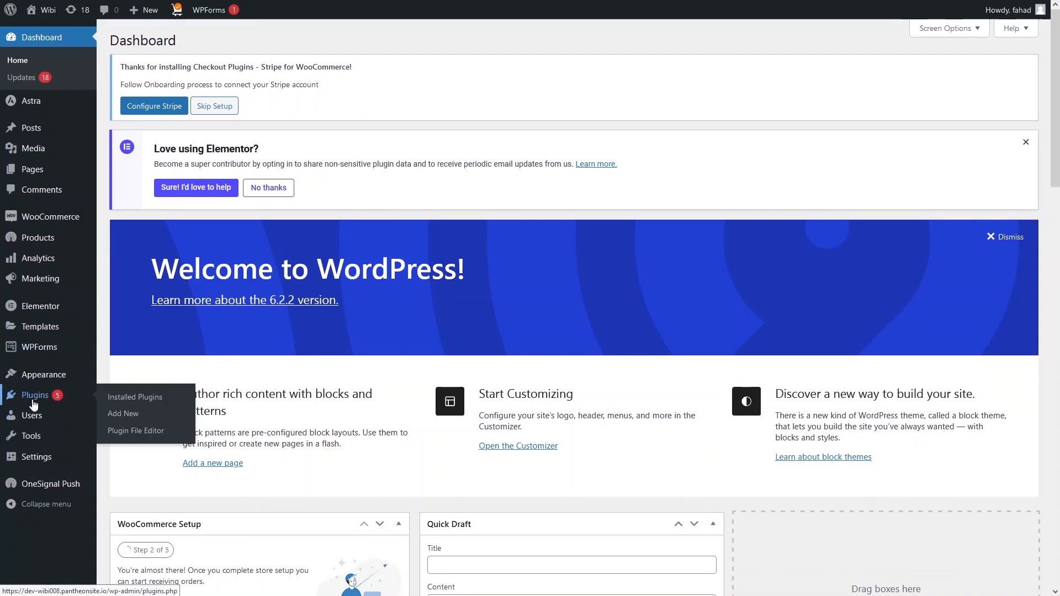
Search Add New plugins for 'gtranslate', then install and activate Translate WordPress with GTranslate
left_click(123, 421)
left_click(901, 77)
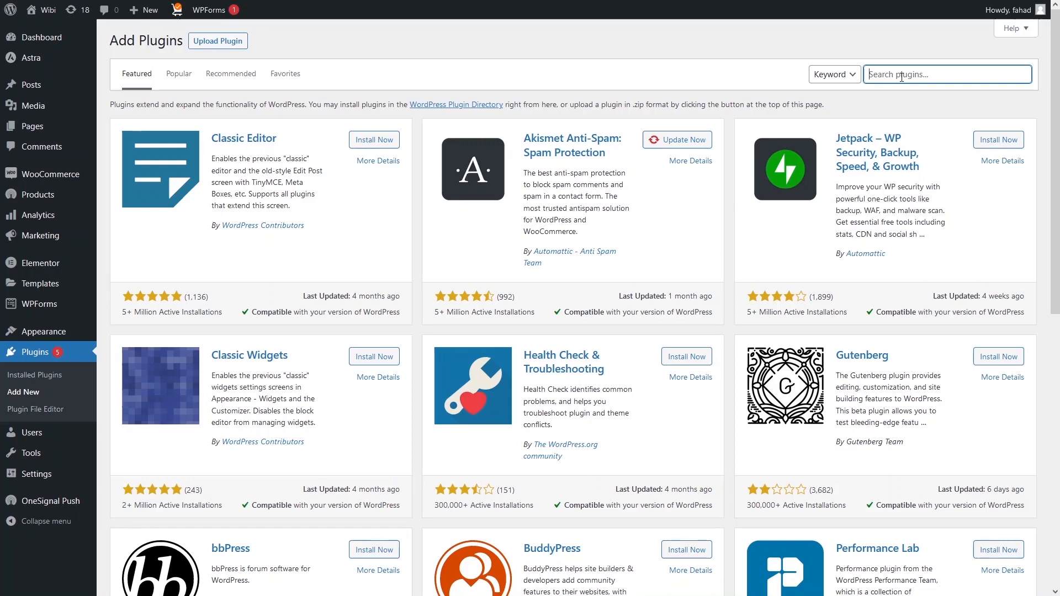
type("gtranslate")
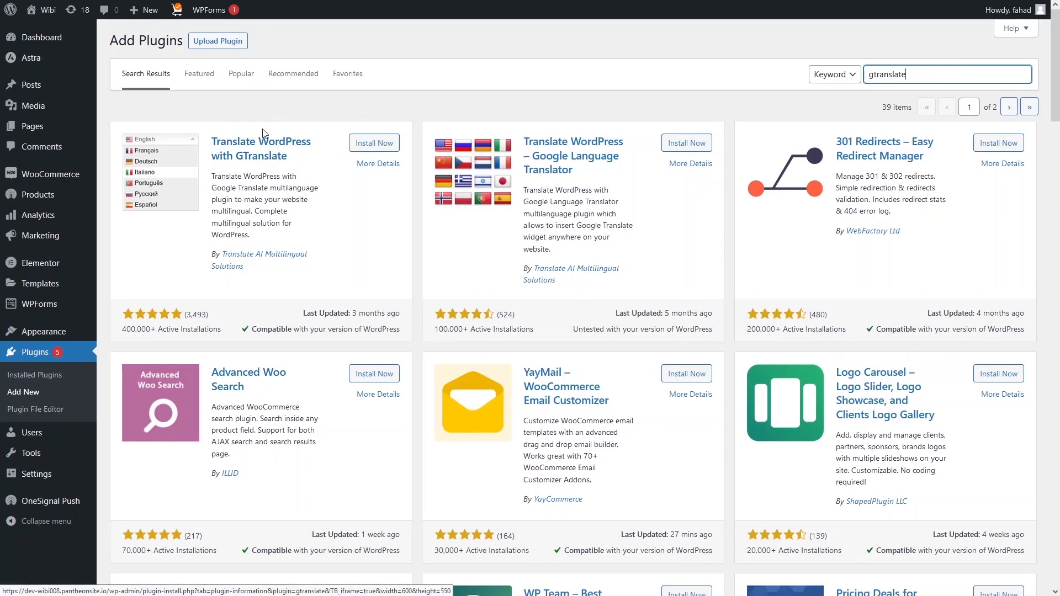
left_click(359, 144)
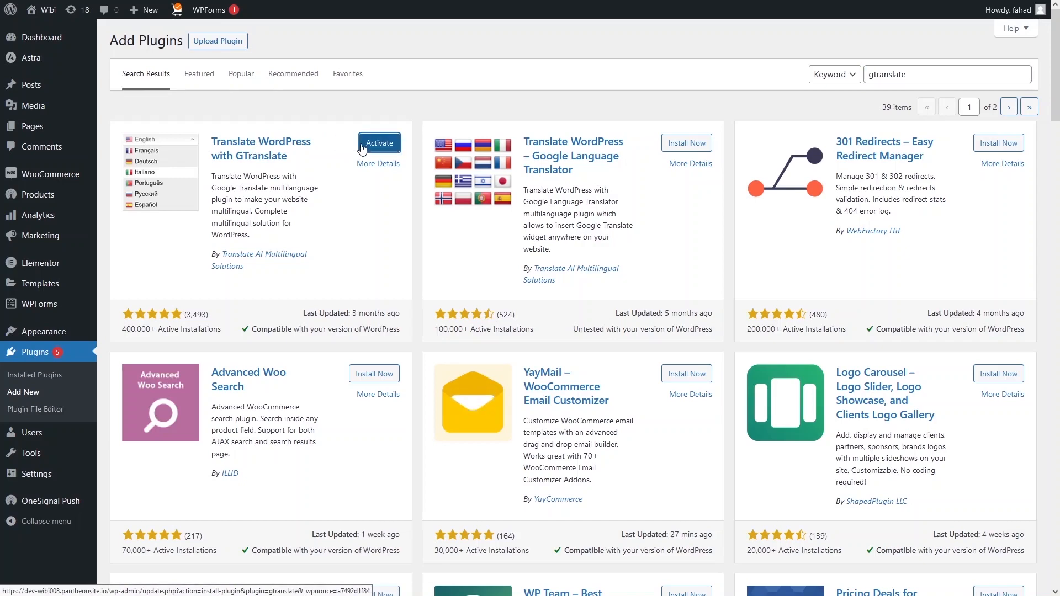
left_click(369, 148)
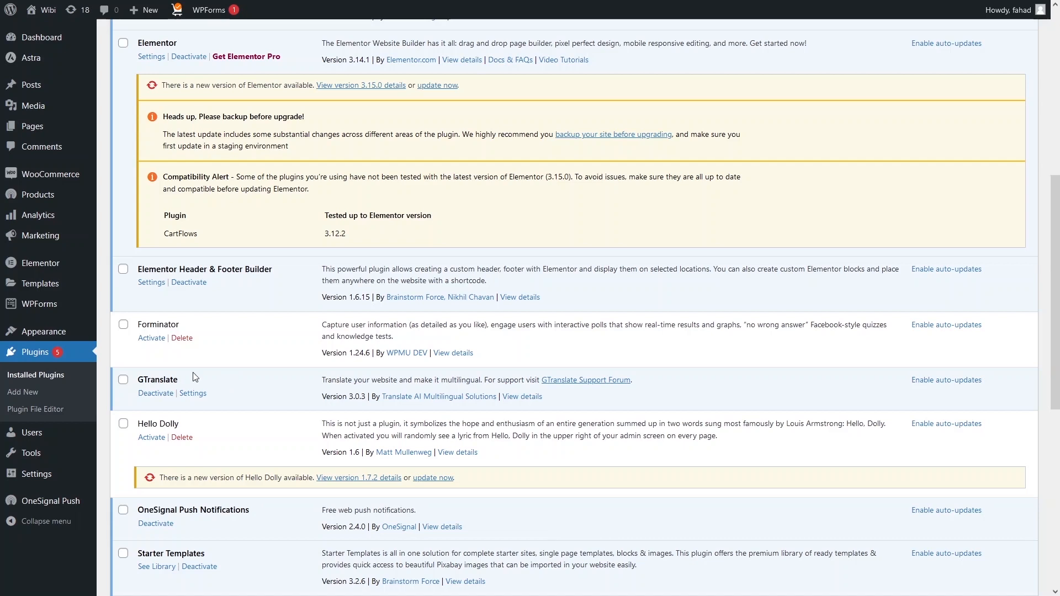
Open GTranslate's settings page, open the live Wibi site in a second tab, then return to settings
left_click(193, 394)
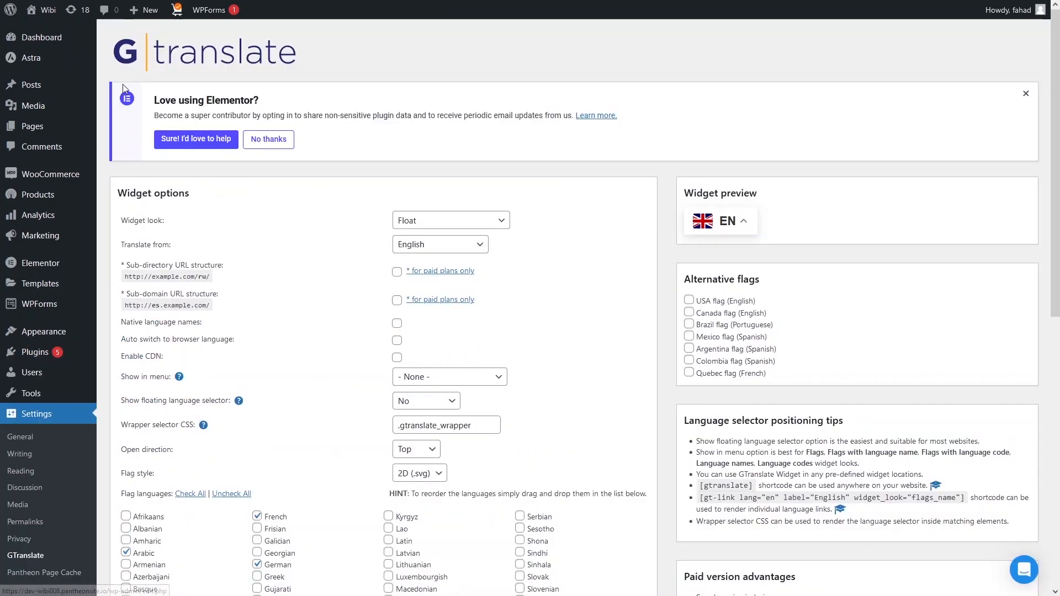
mouse_move(46, 21)
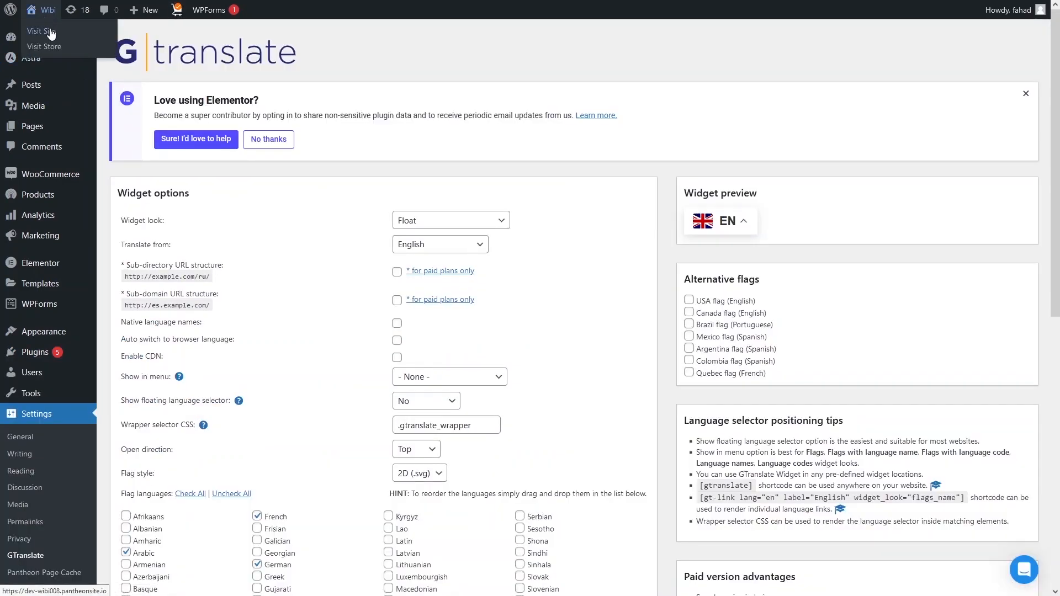
middle_click(51, 34)
left_click(213, 9)
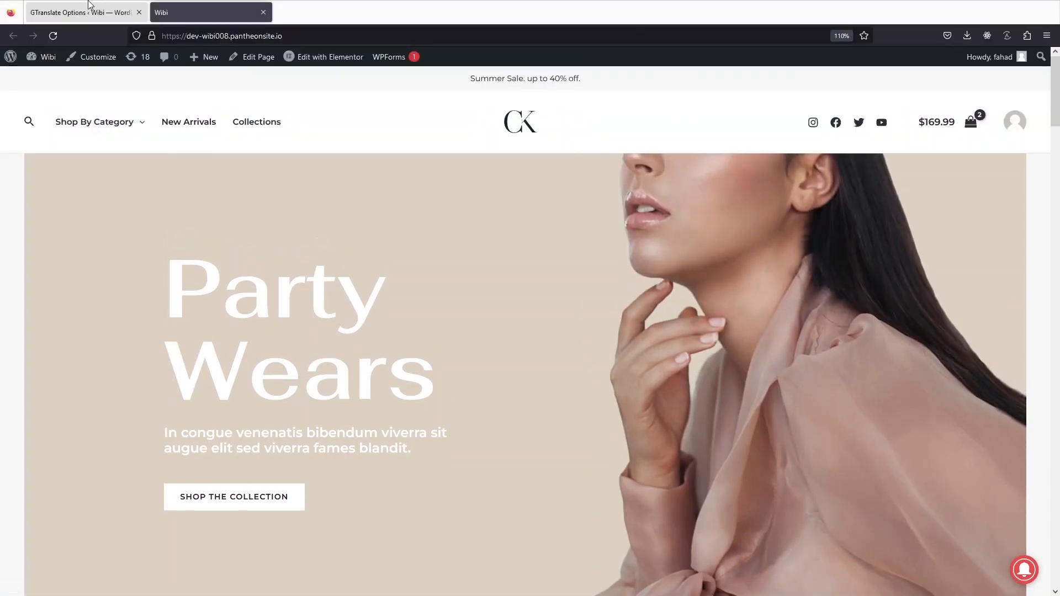
left_click(90, 5)
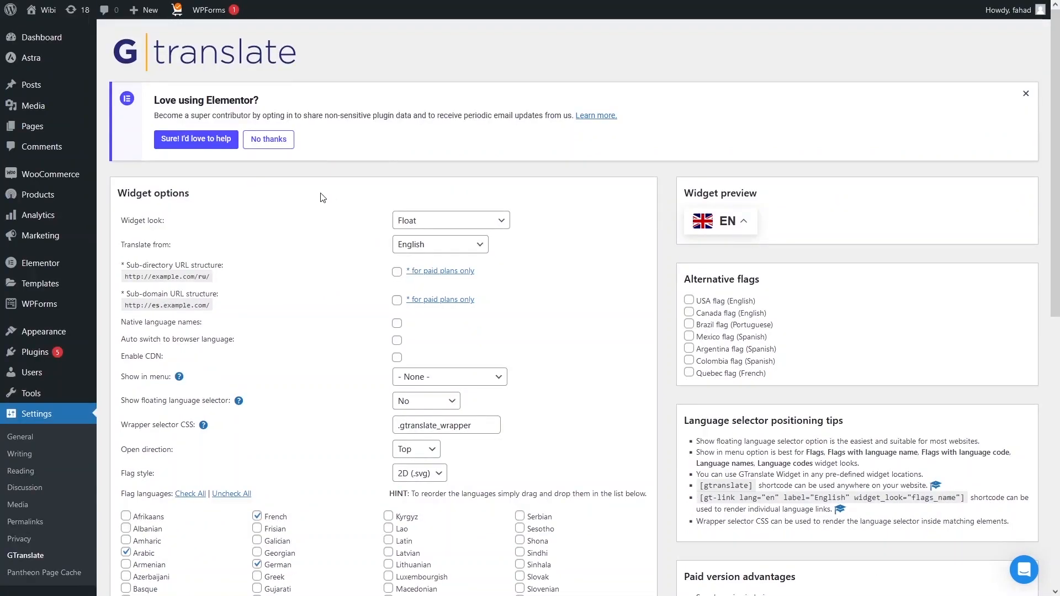
Set GTranslate's Show in menu to Primary Menu and Widget look to Dropdown, then save
scroll(238, 403, "down", 2)
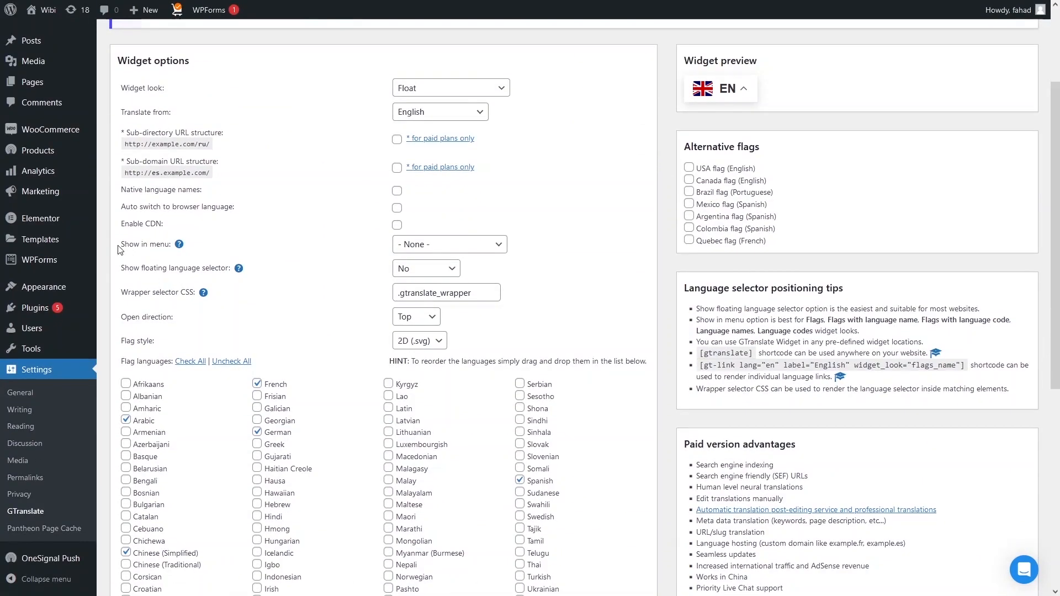
left_click(442, 252)
left_click(430, 277)
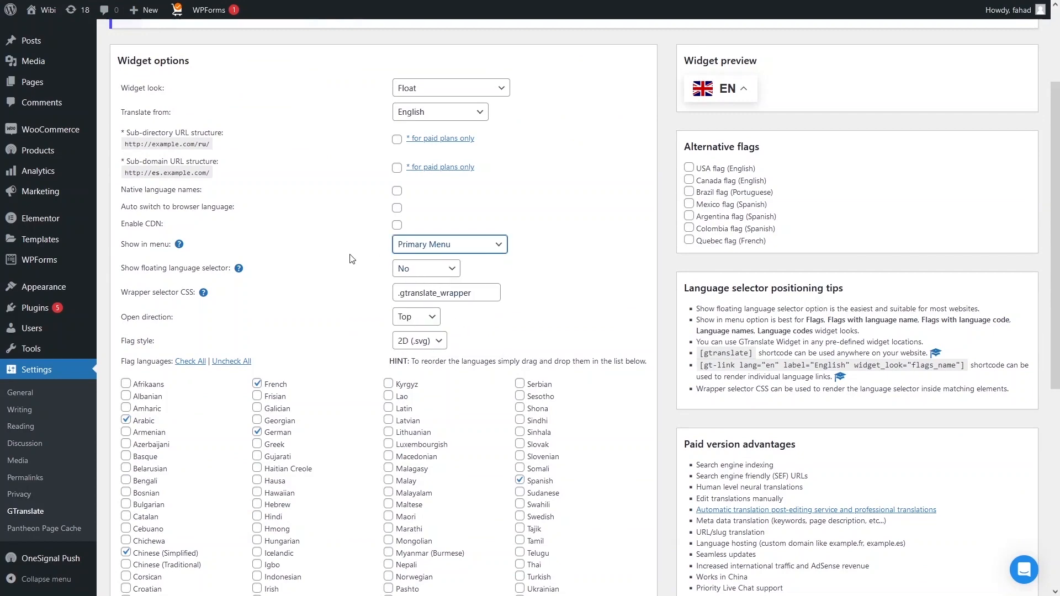
scroll(351, 259, "up", 2)
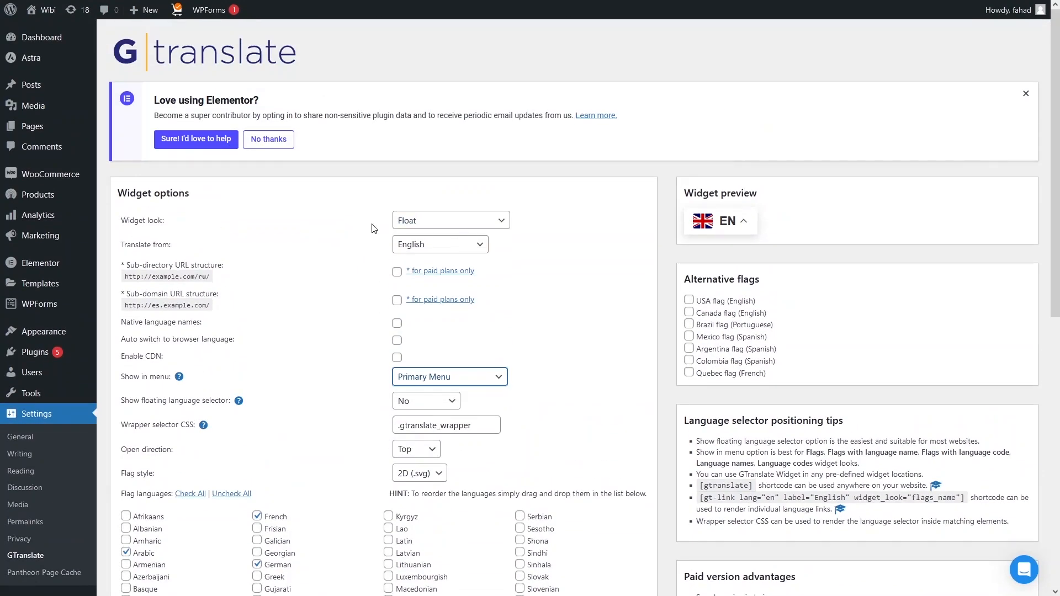
left_click(407, 223)
left_click(419, 291)
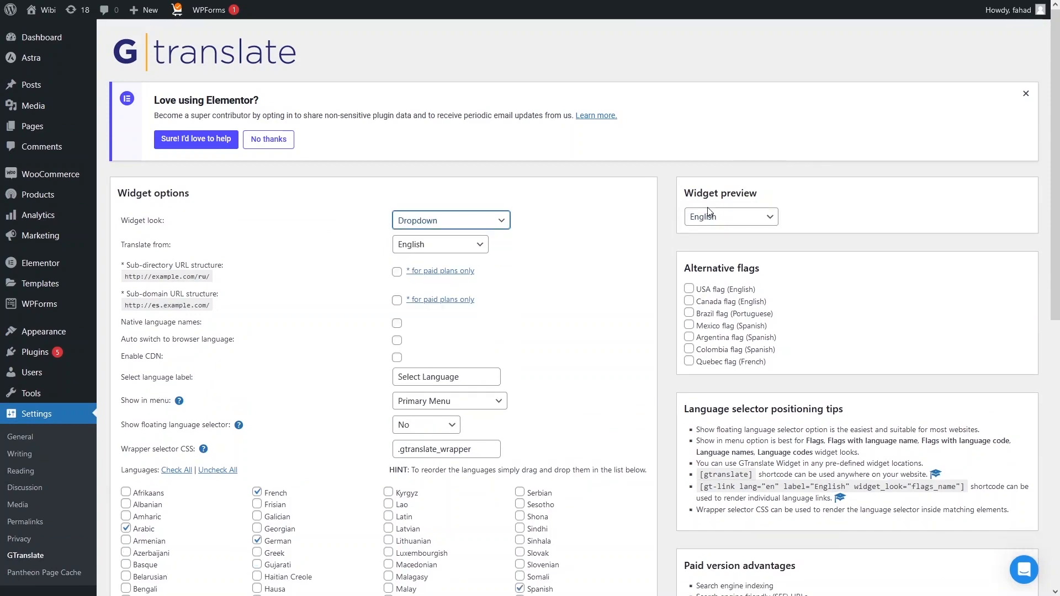
scroll(317, 309, "down", 8)
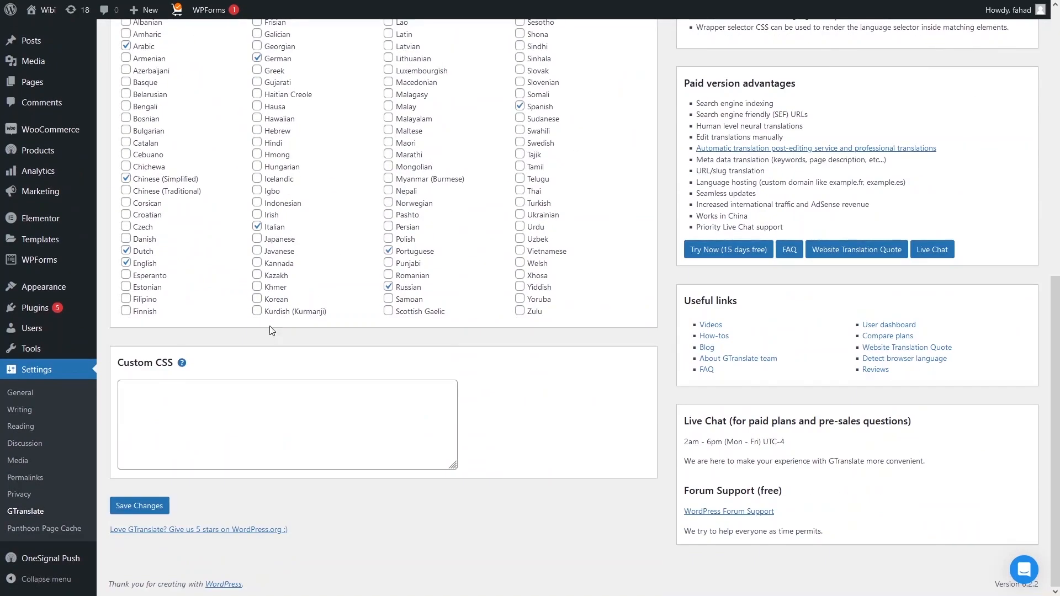
left_click(135, 508)
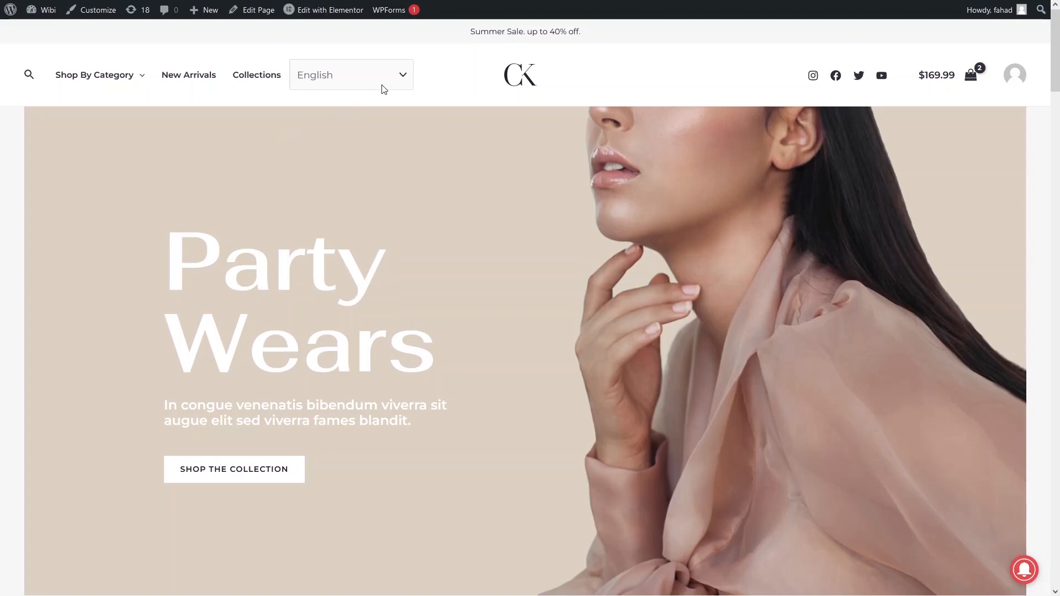
left_click(402, 78)
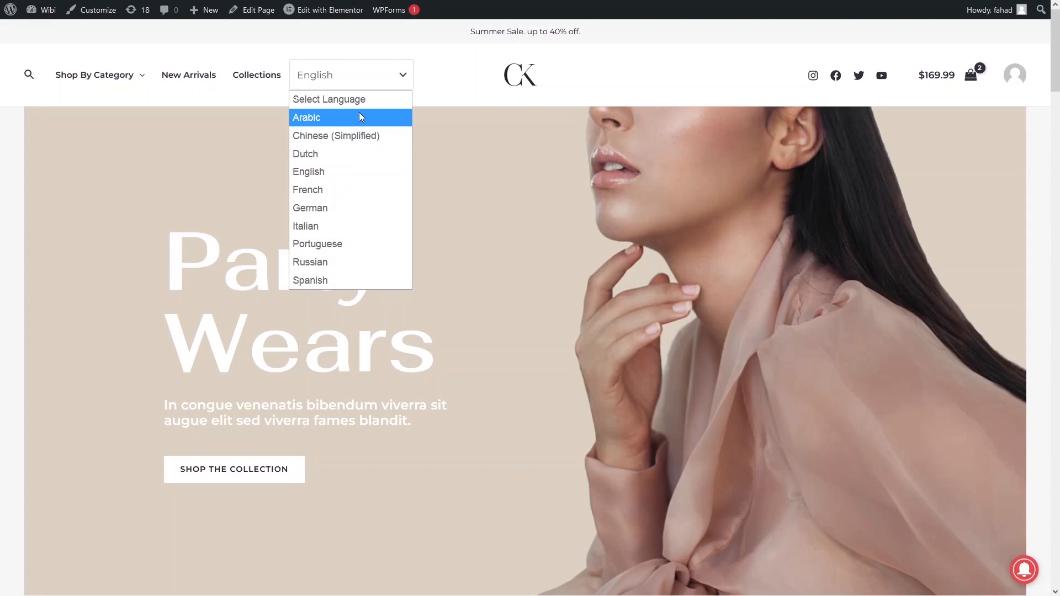
left_click(361, 117)
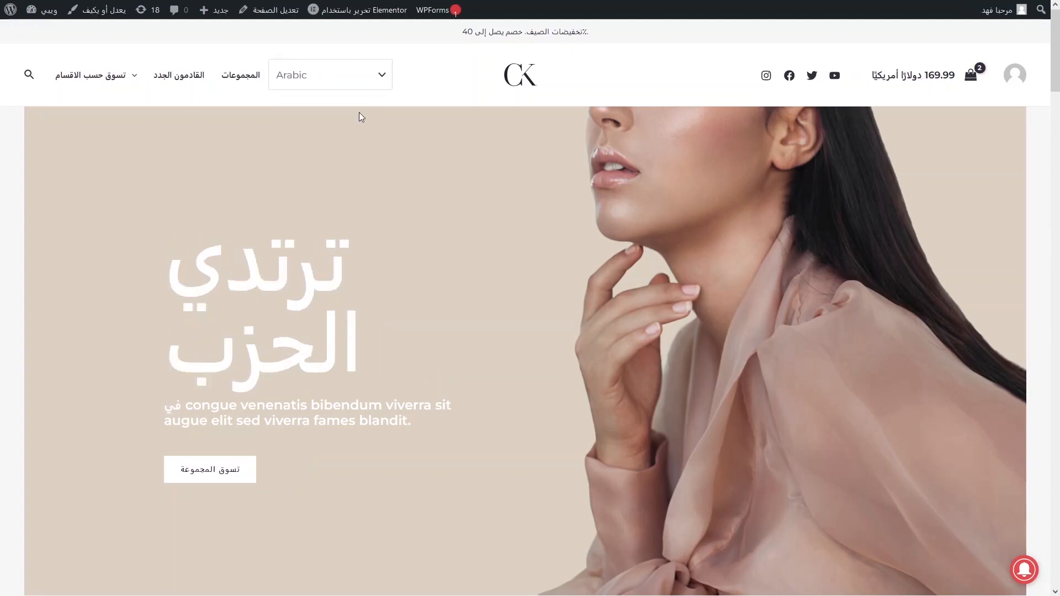
left_click(361, 83)
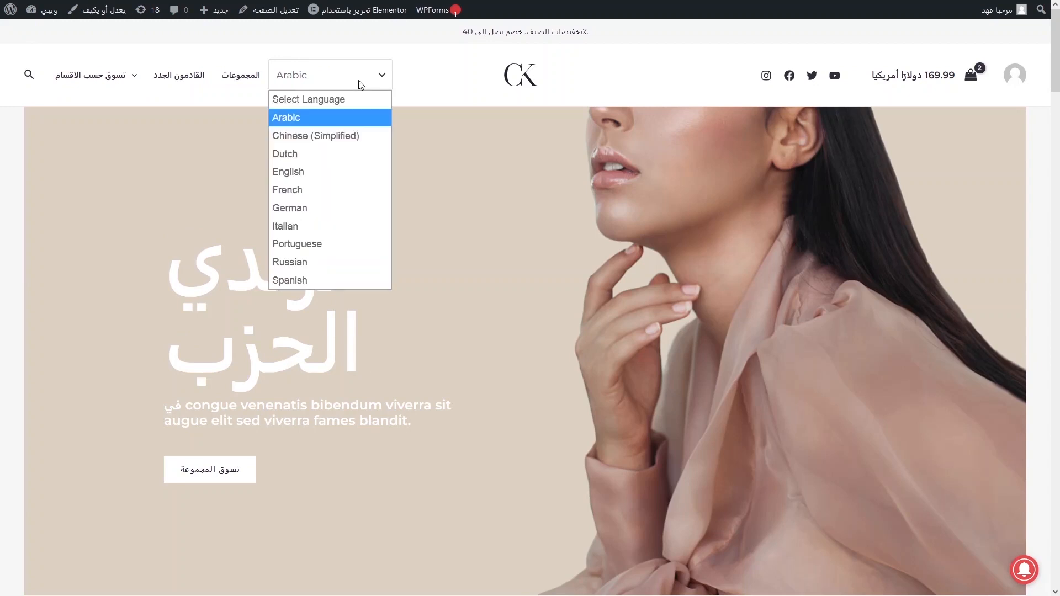
left_click(316, 210)
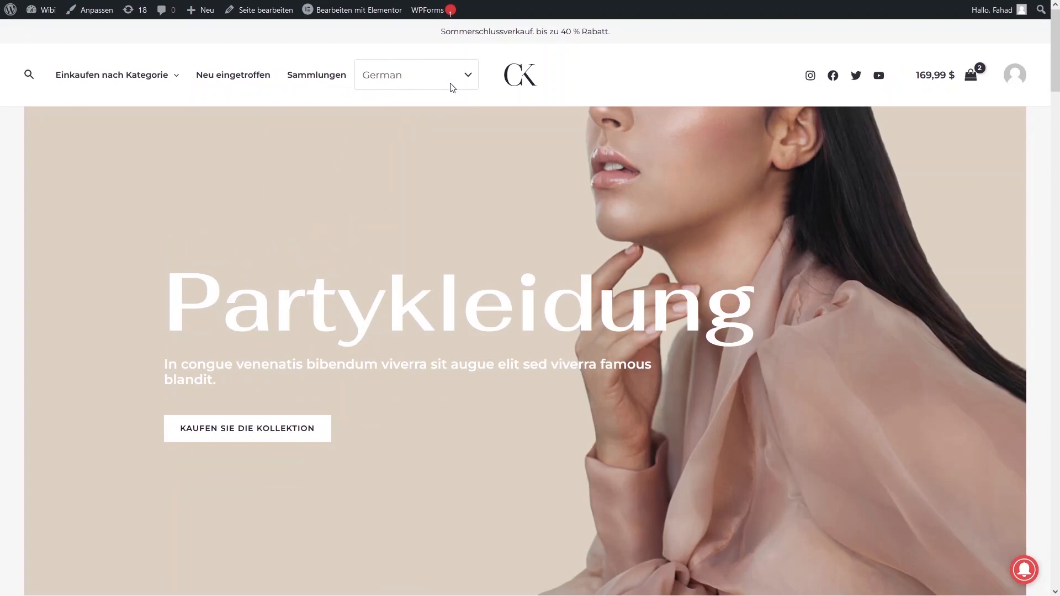
left_click(453, 87)
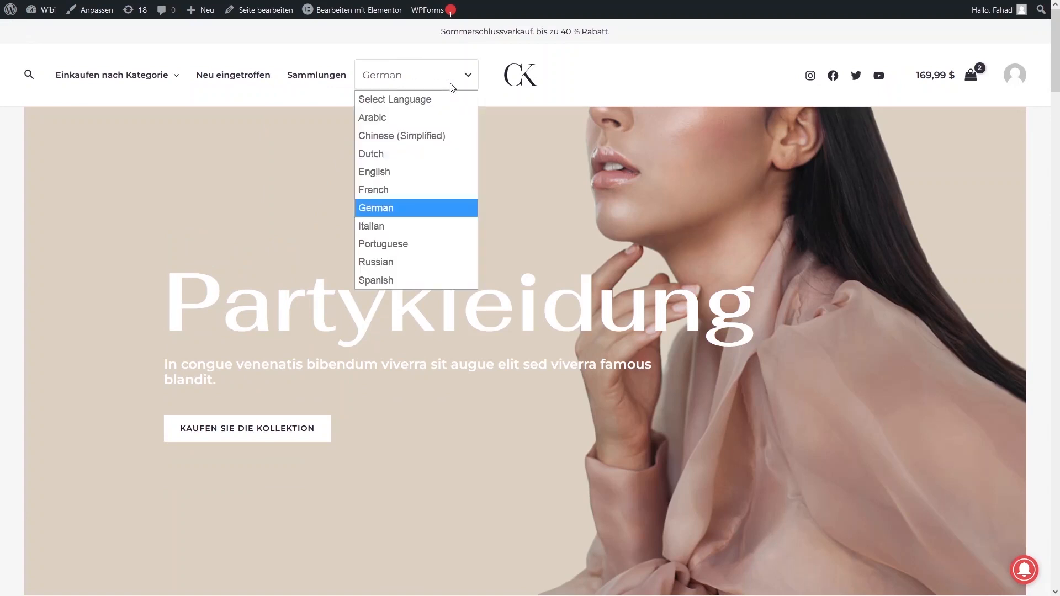
left_click(394, 280)
left_click(396, 86)
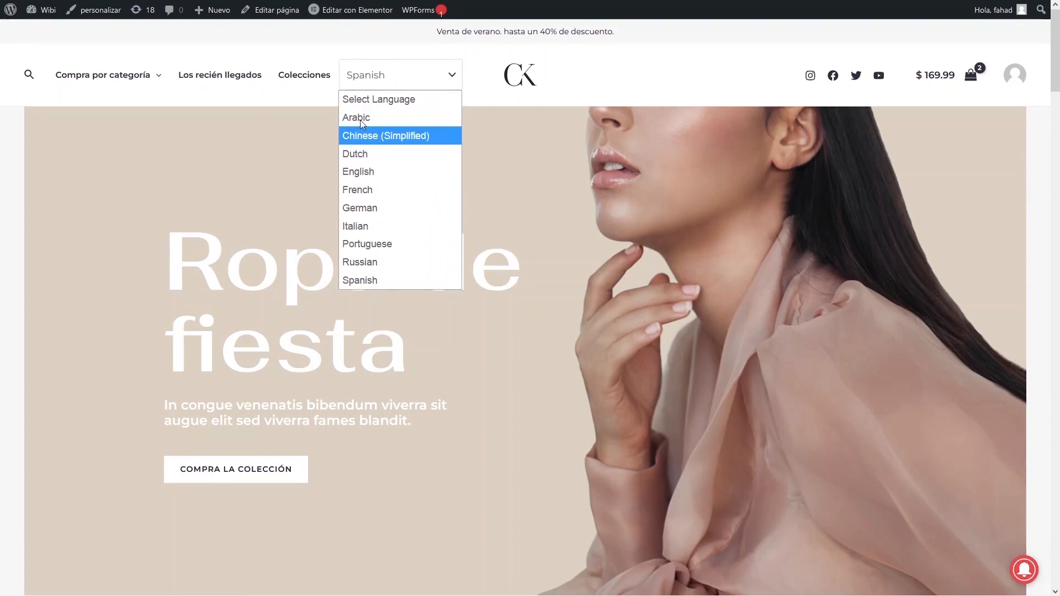
left_click(369, 170)
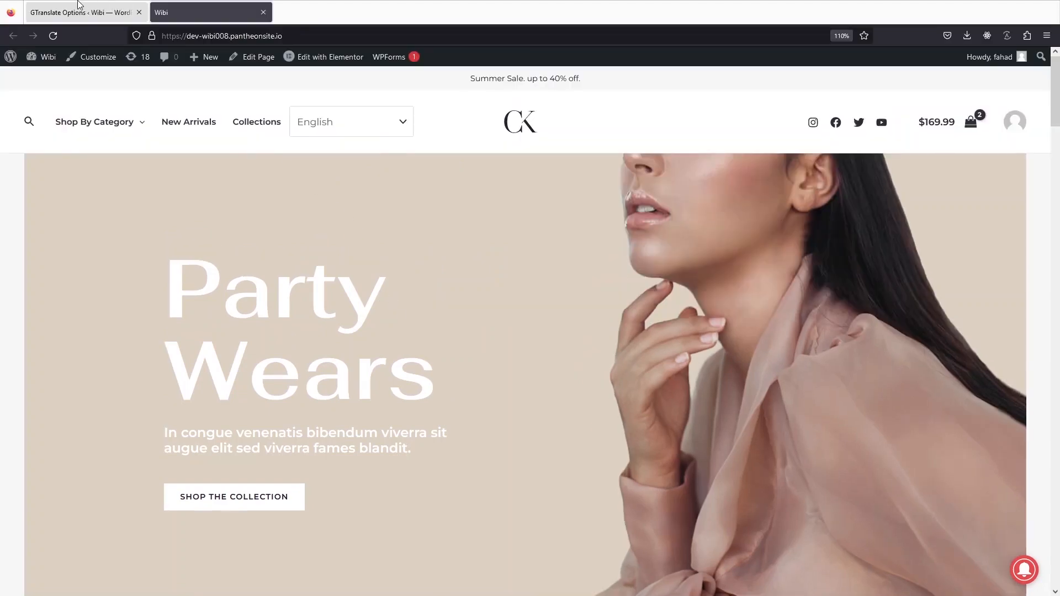
Tick Urdu in GTranslate's language list, keeping Spanish ticked, and save the settings
left_click(77, 3)
scroll(328, 299, "down", 3)
scroll(329, 301, "down", 3)
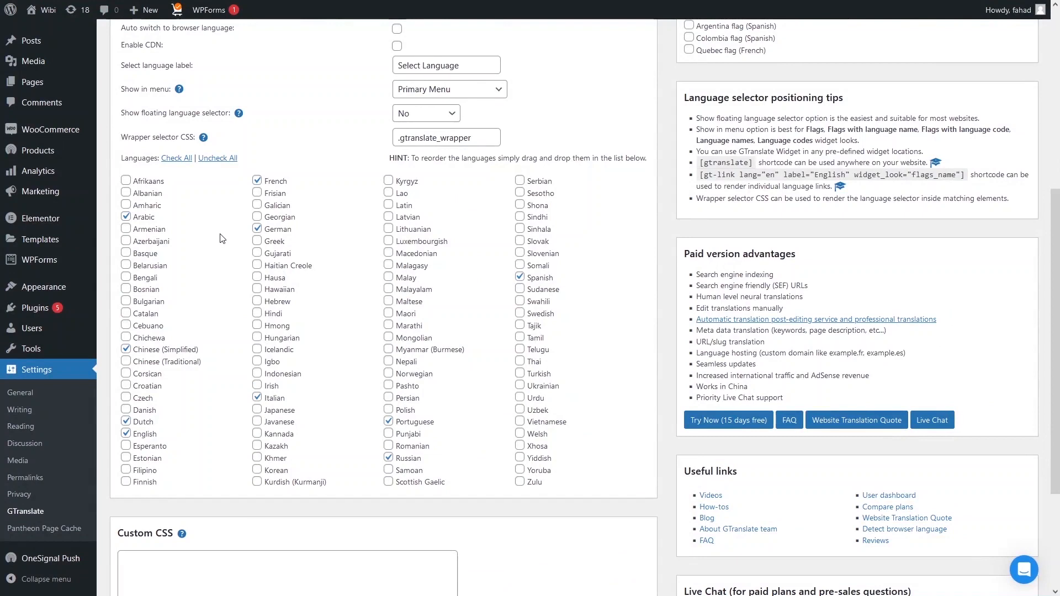
scroll(221, 237, "down", 1)
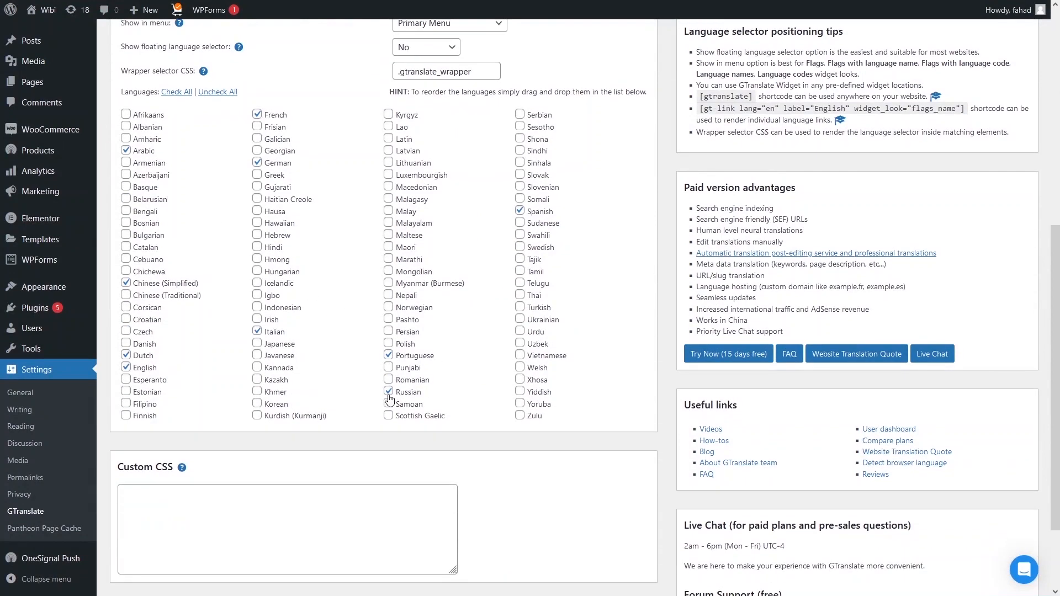
left_click(520, 209)
left_click(520, 210)
left_click(520, 332)
scroll(395, 267, "up", 2)
scroll(395, 266, "down", 4)
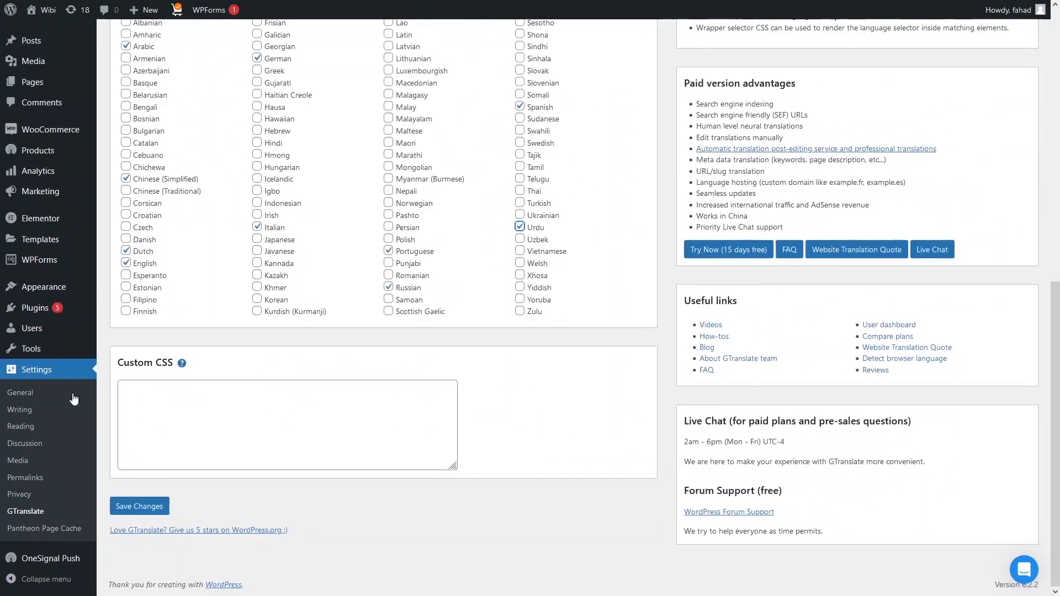
left_click(138, 506)
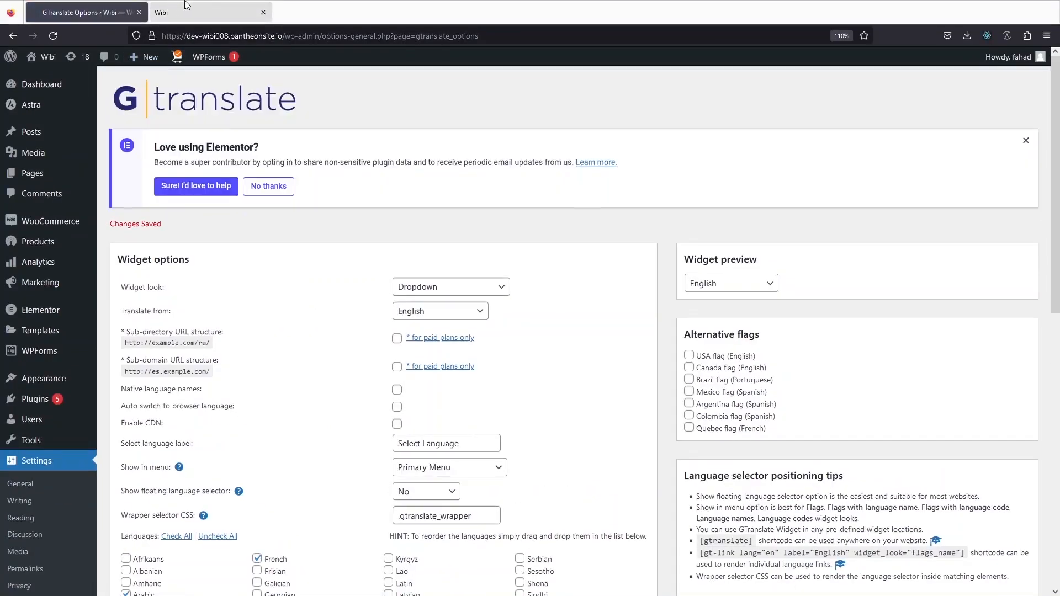
left_click(185, 3)
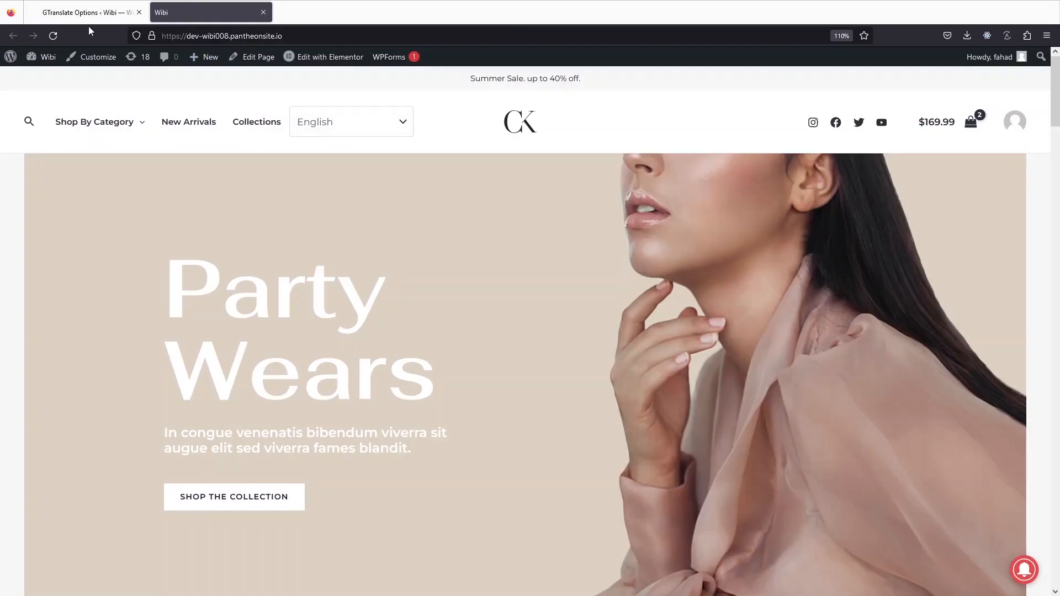
left_click(53, 35)
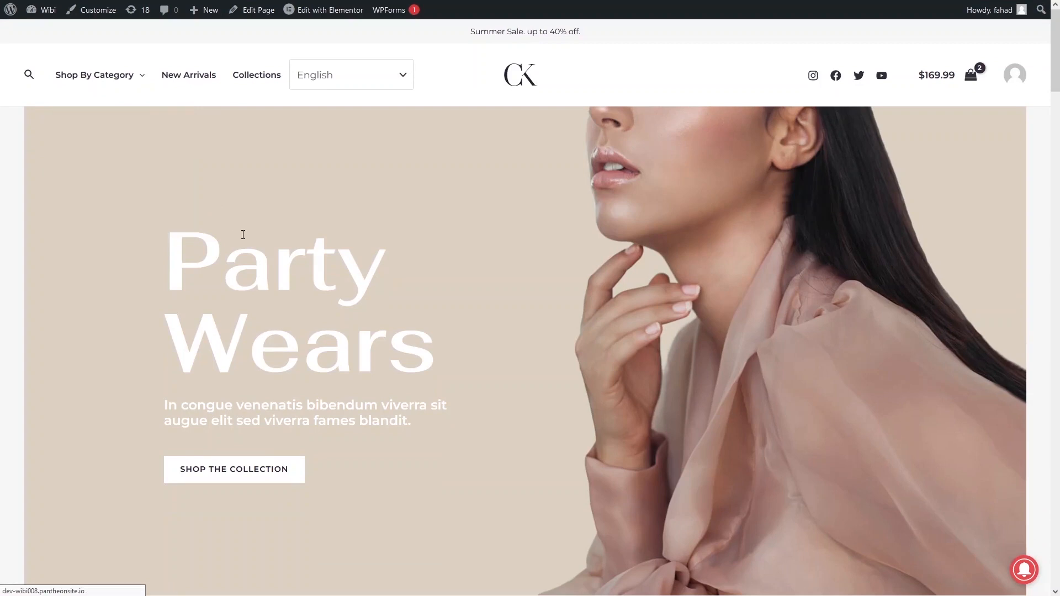
left_click(342, 78)
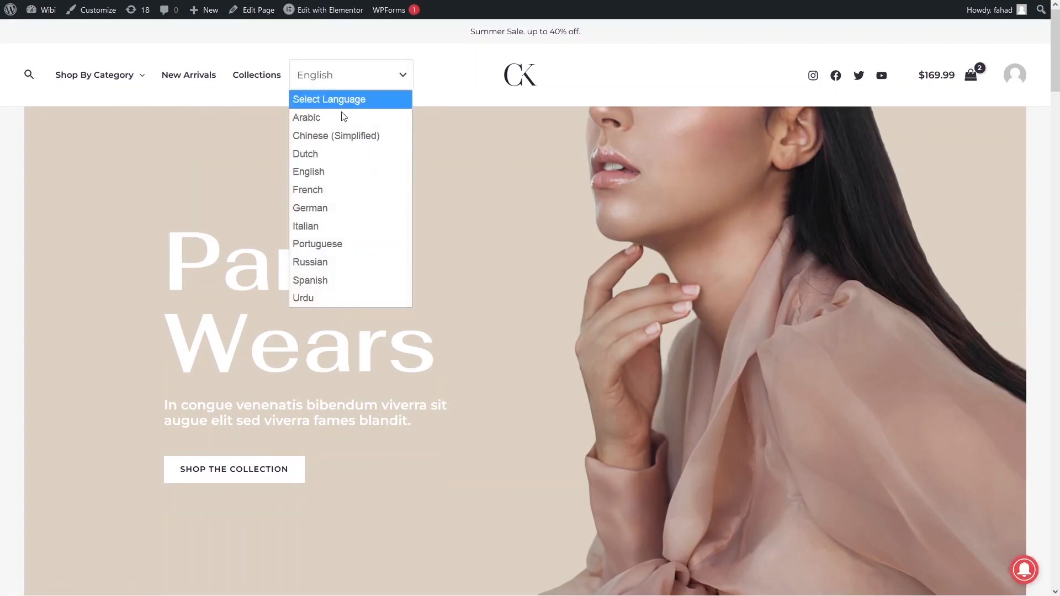
left_click(313, 298)
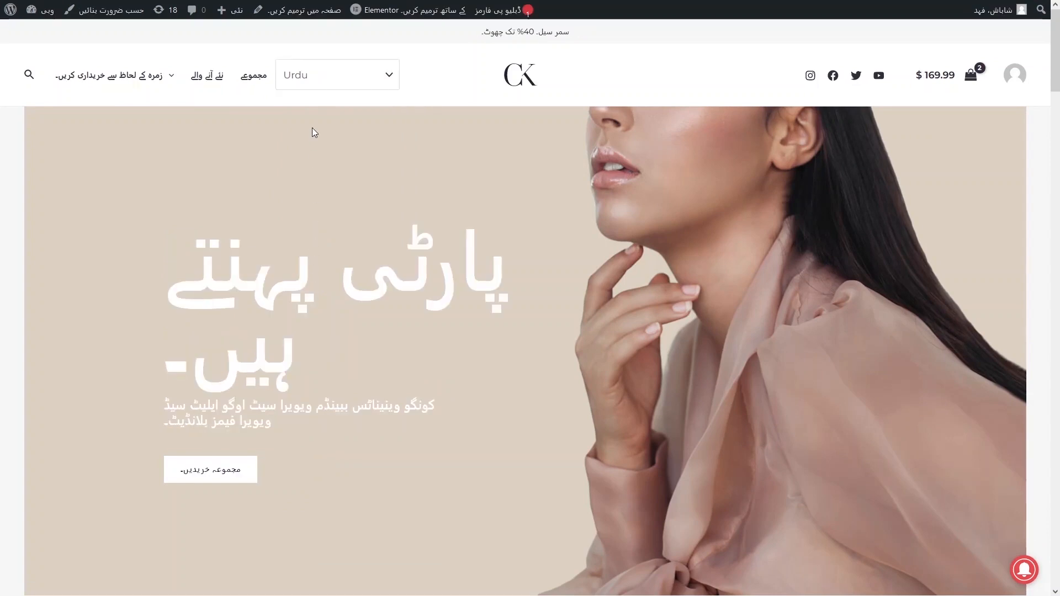
left_click(364, 82)
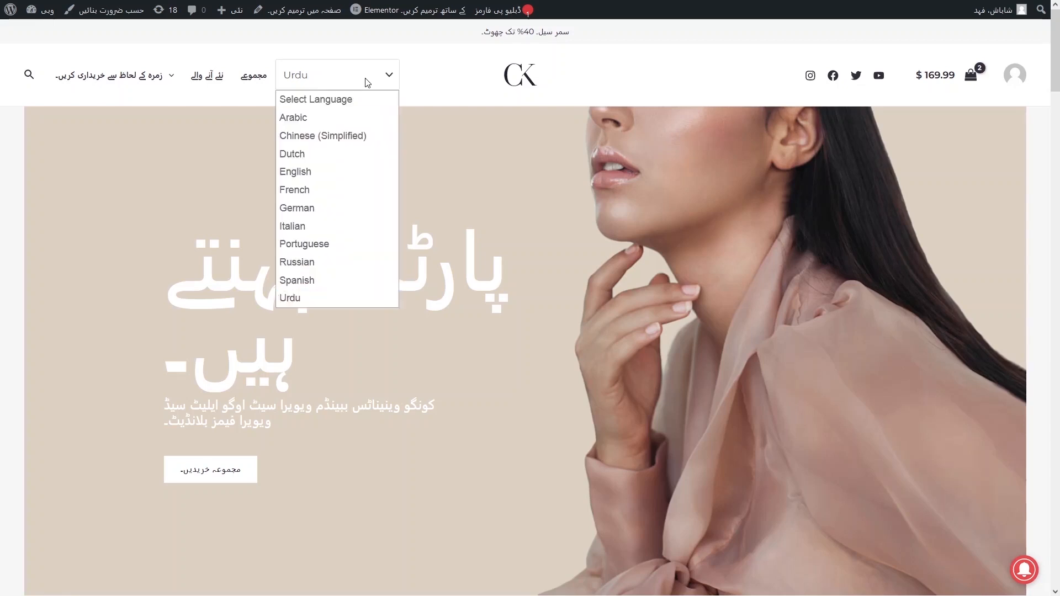
left_click(303, 172)
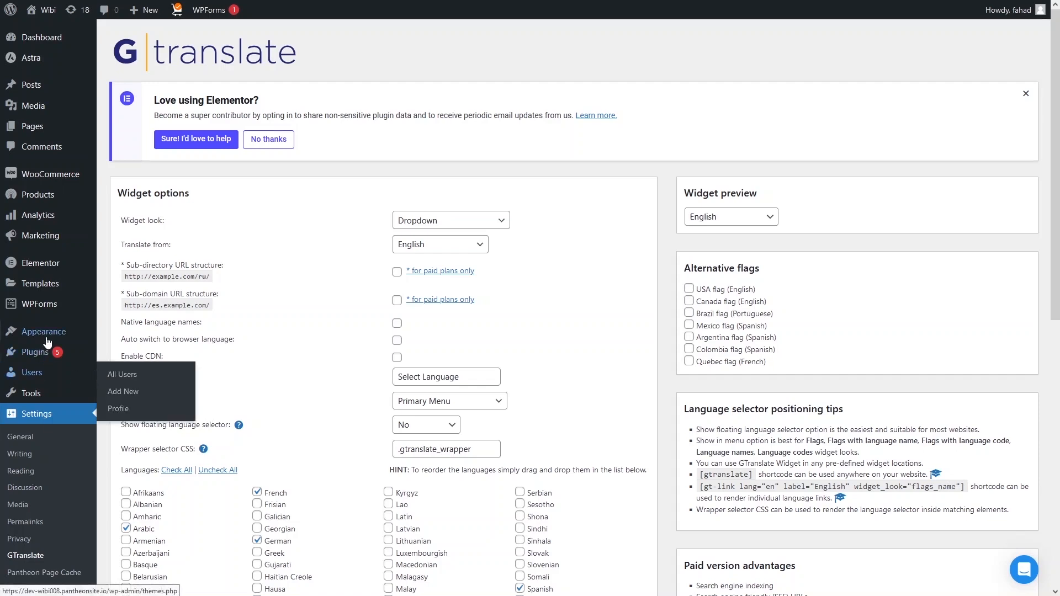
Open Appearance > Widgets, check the storefront footer for a switcher, then return to Widgets
mouse_move(47, 340)
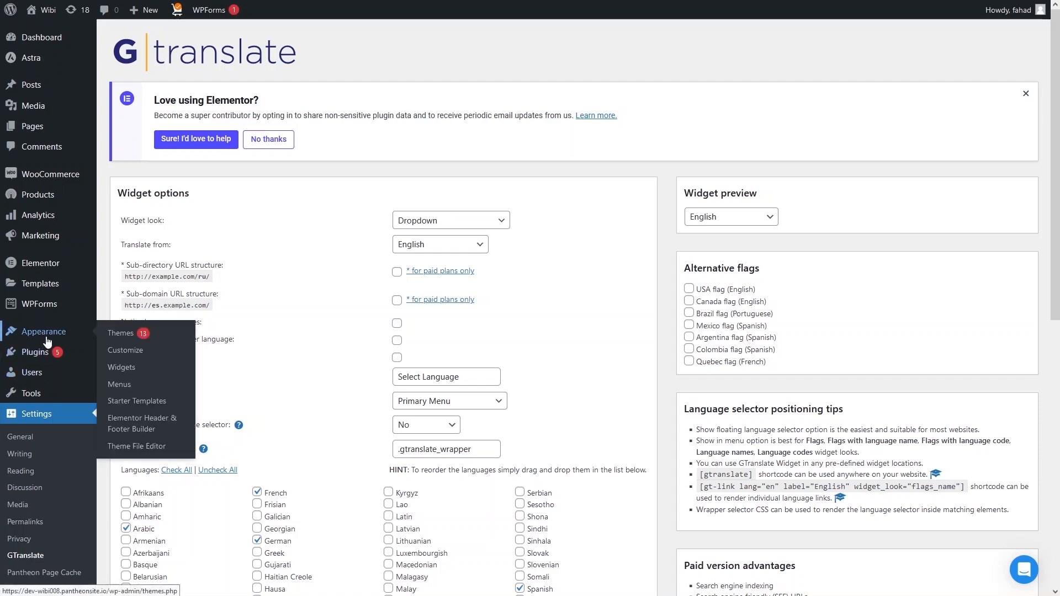
left_click(135, 373)
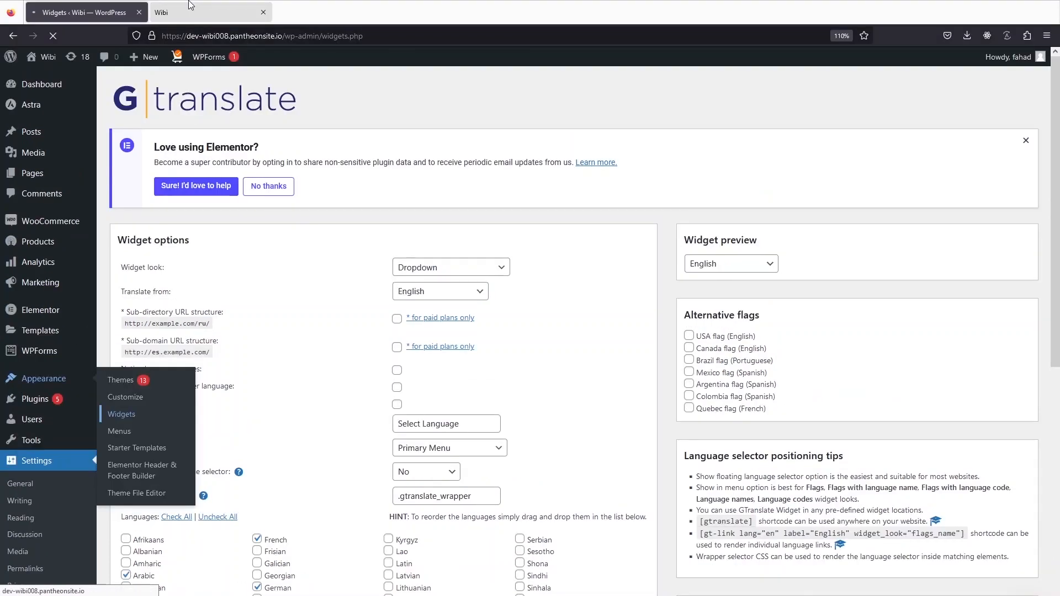
left_click(189, 5)
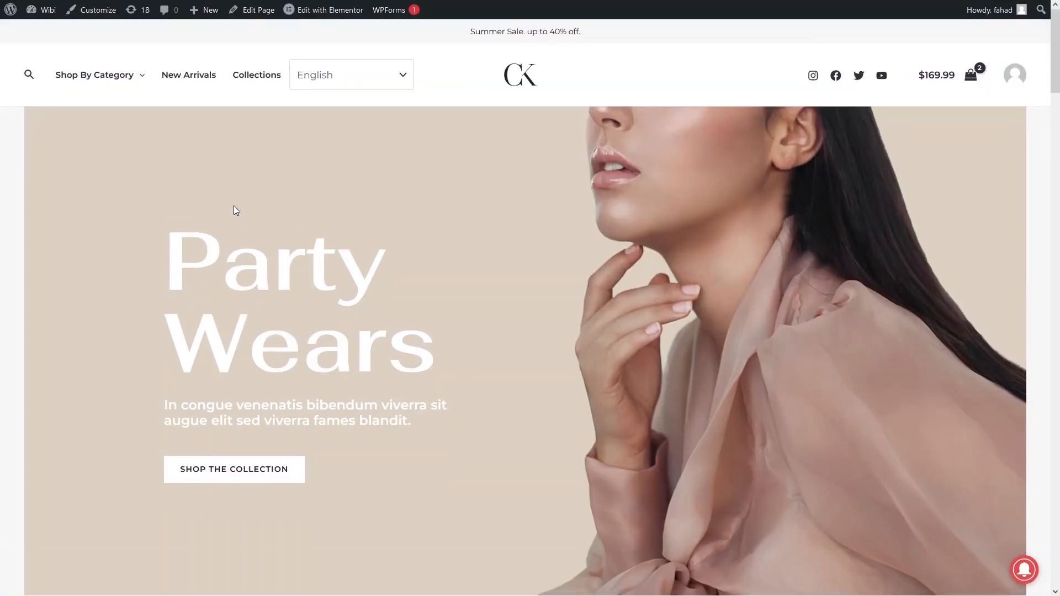
scroll(235, 210, "down", 15)
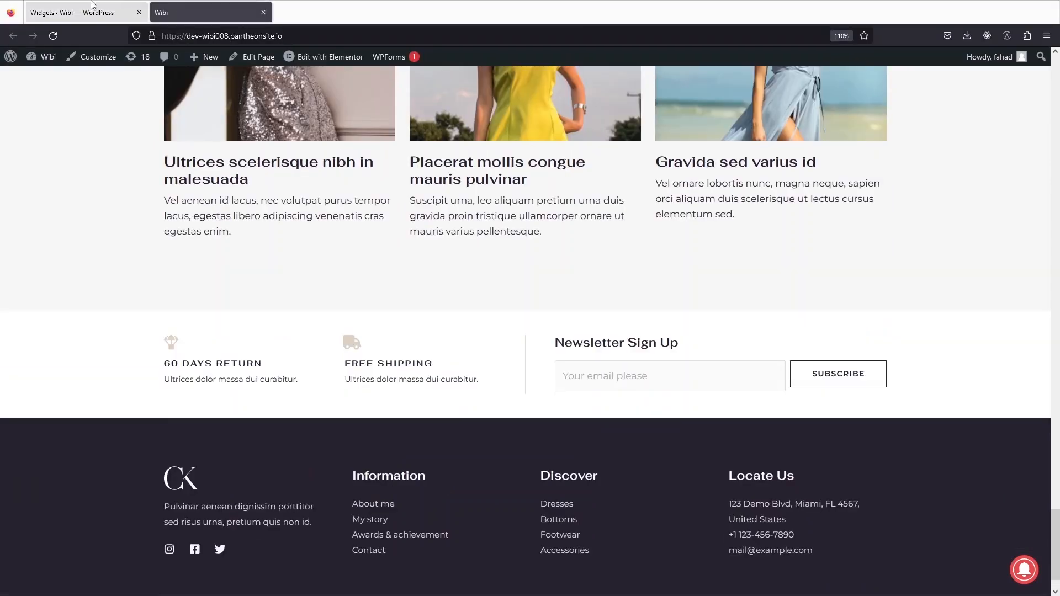
left_click(66, 11)
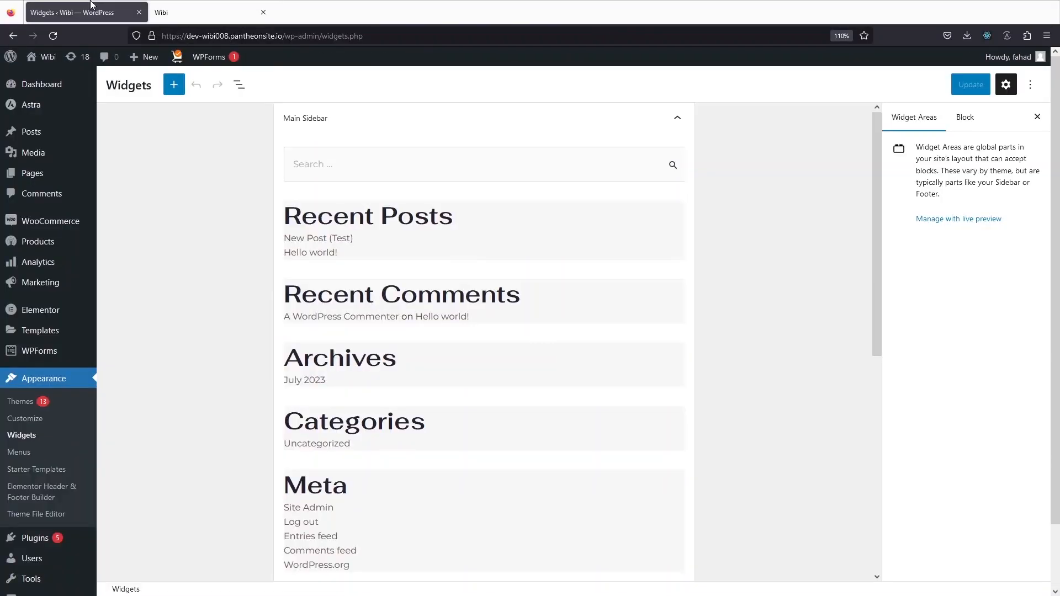
Insert a GTranslate widget below Locate Us in Footer Builder Widget 3 and click Update
scroll(215, 276, "down", 5)
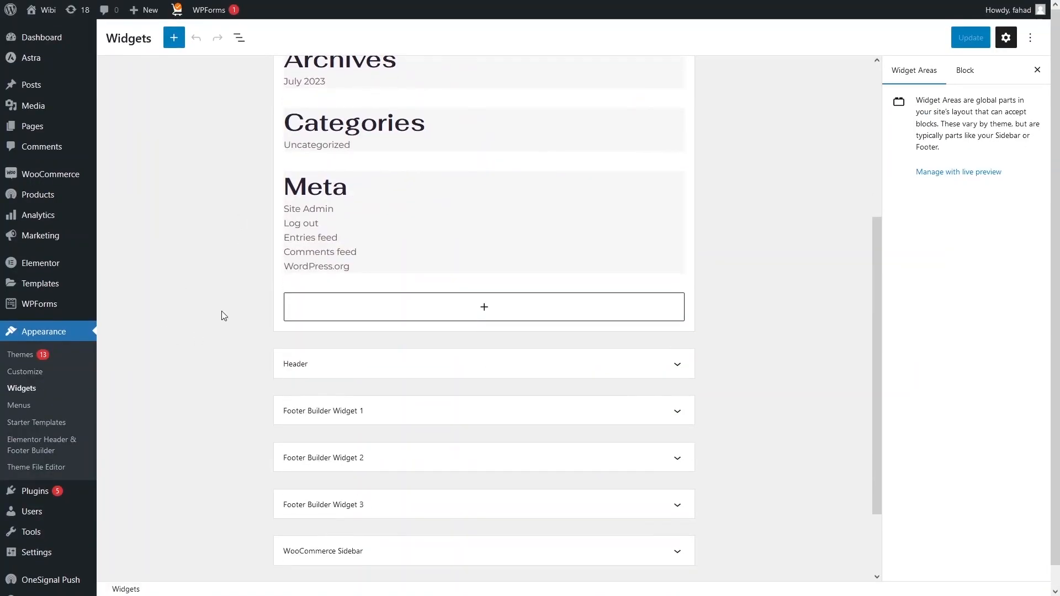
scroll(224, 315, "down", 2)
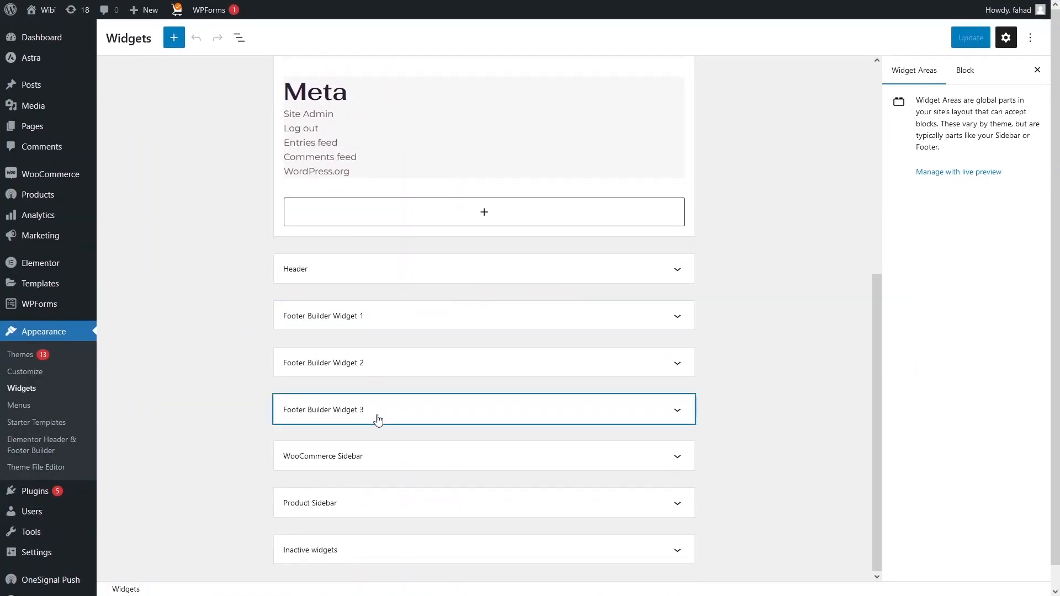
left_click(378, 420)
scroll(373, 417, "down", 3)
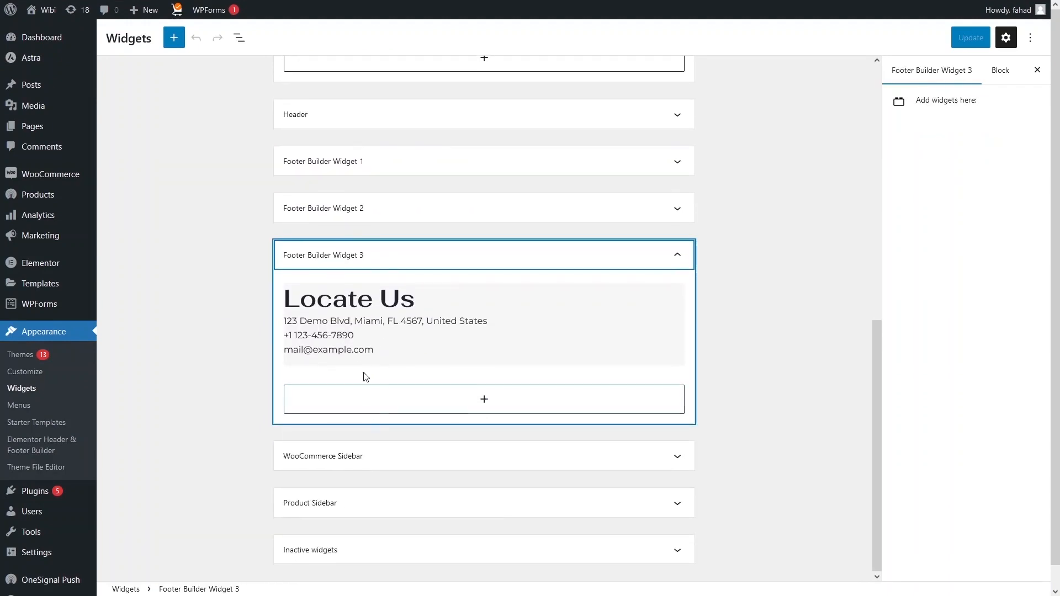
left_click(457, 407)
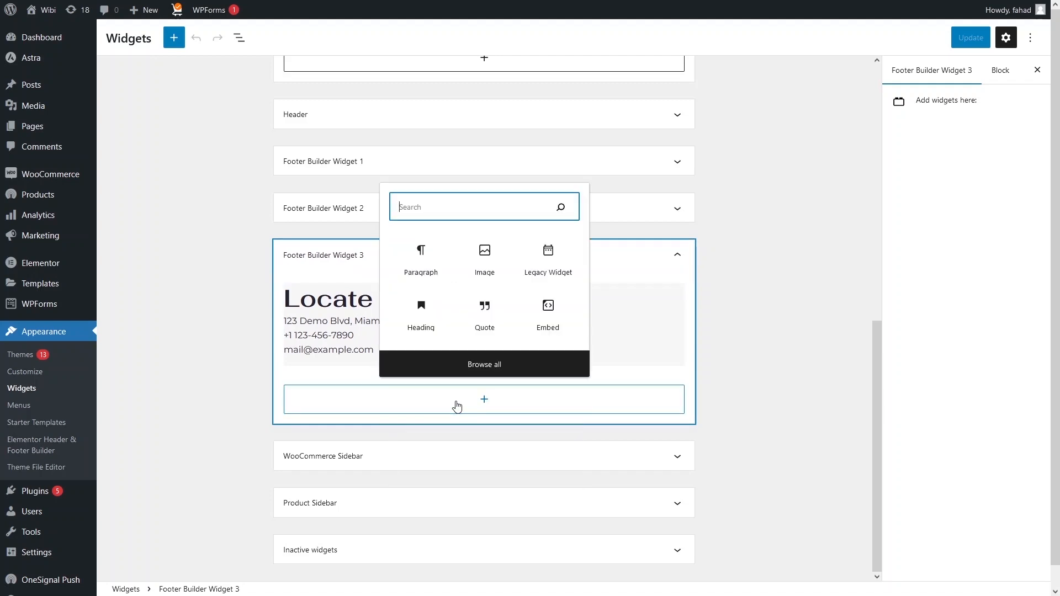
type("gt")
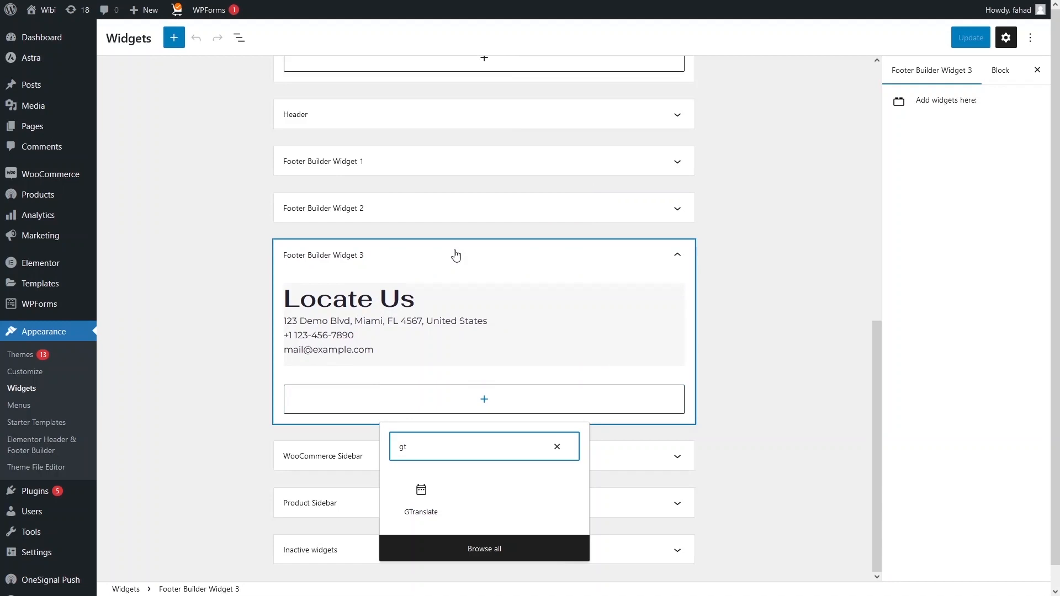
left_click(421, 497)
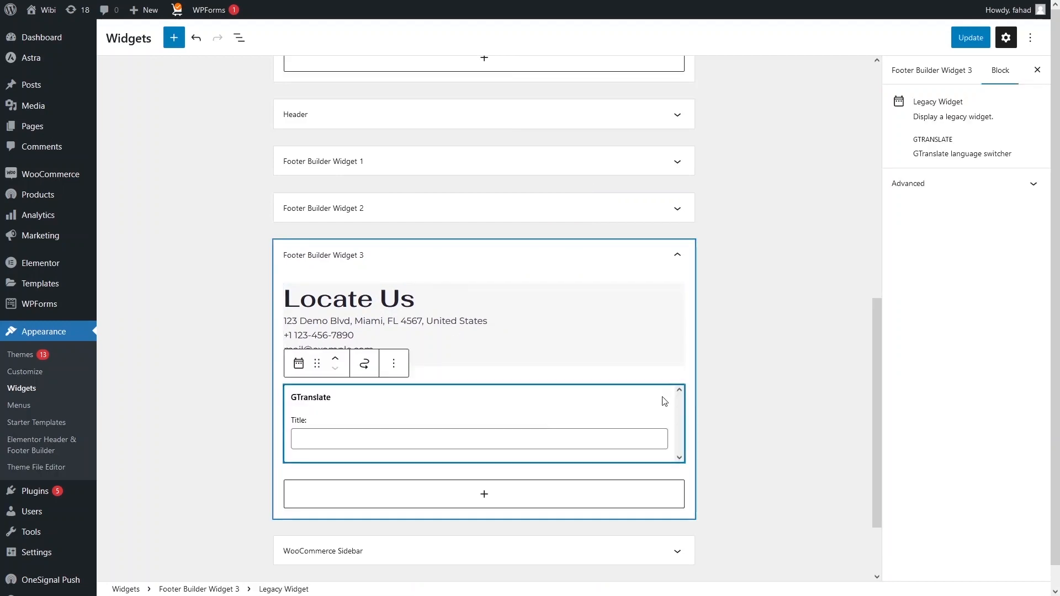
left_click(966, 39)
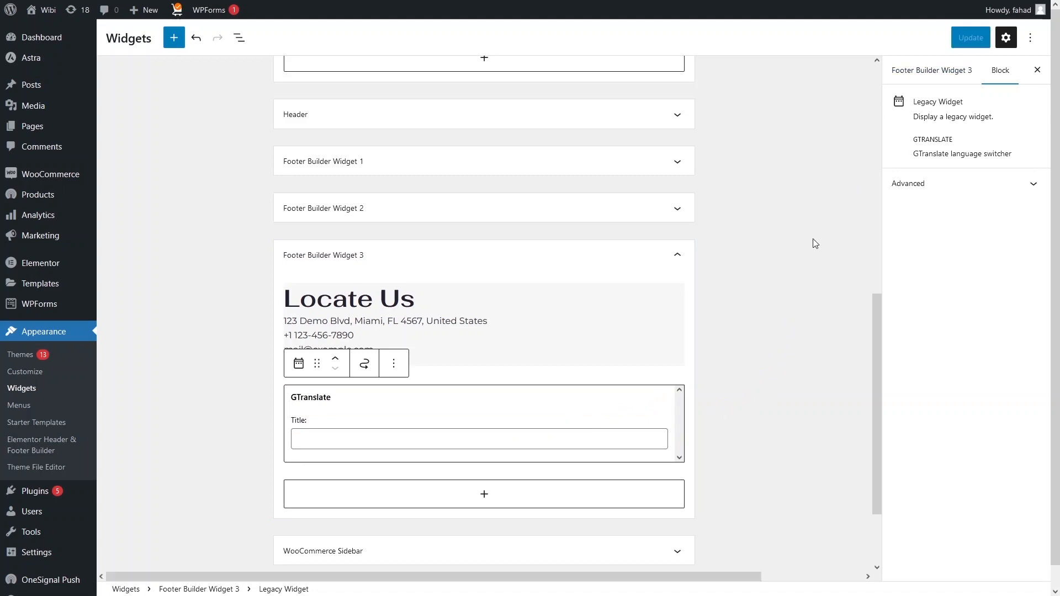
left_click(190, 7)
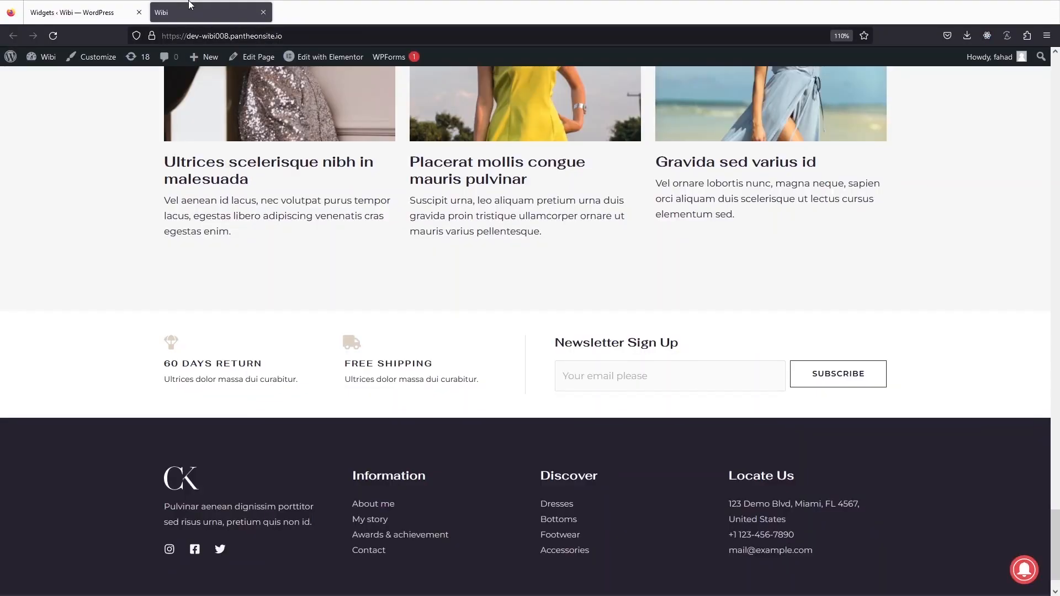
left_click(55, 35)
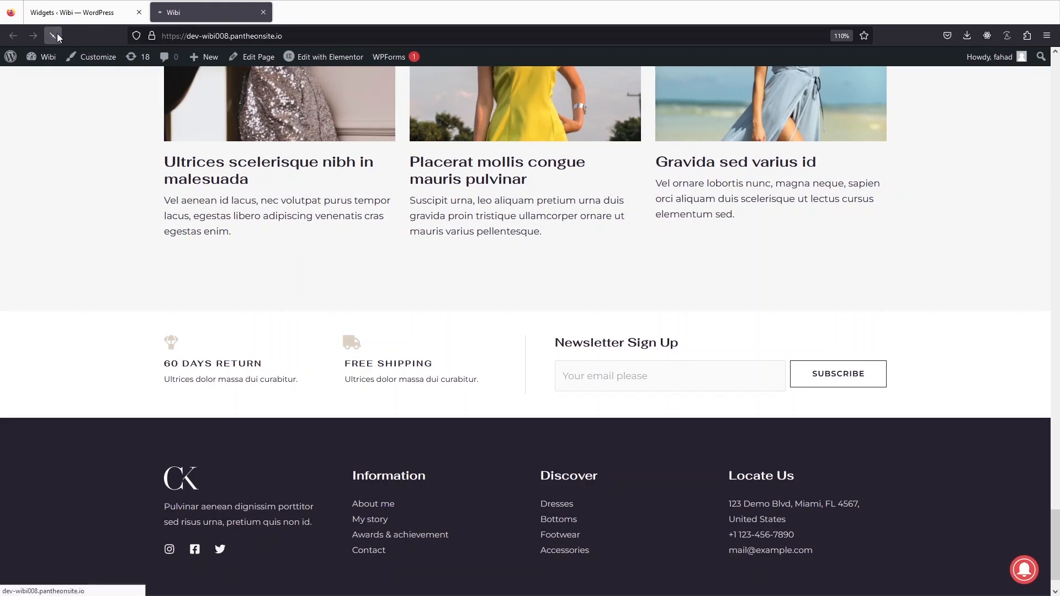
scroll(795, 505, "down", 1)
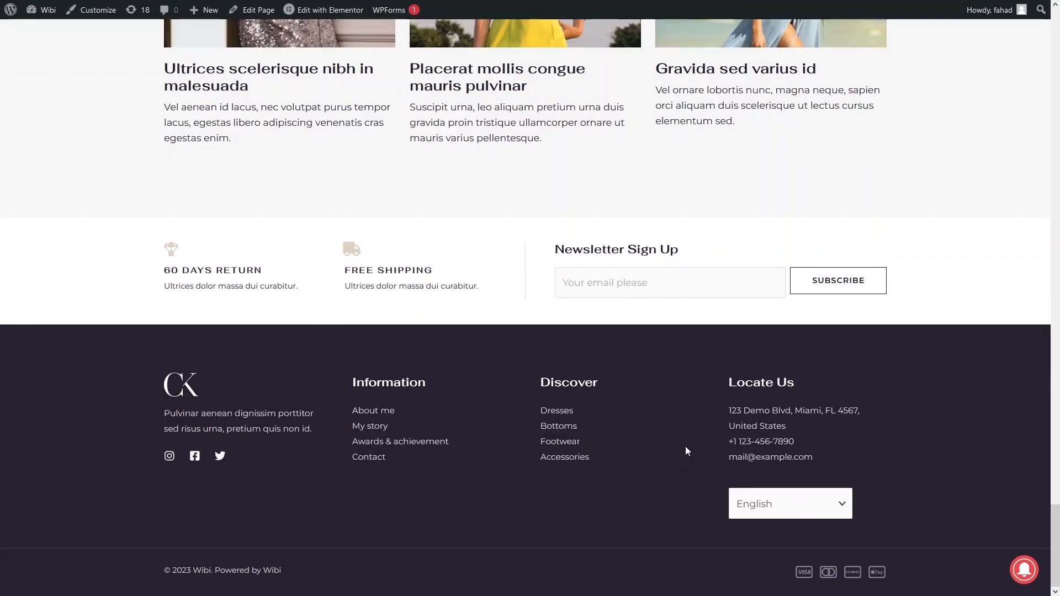
left_click(799, 505)
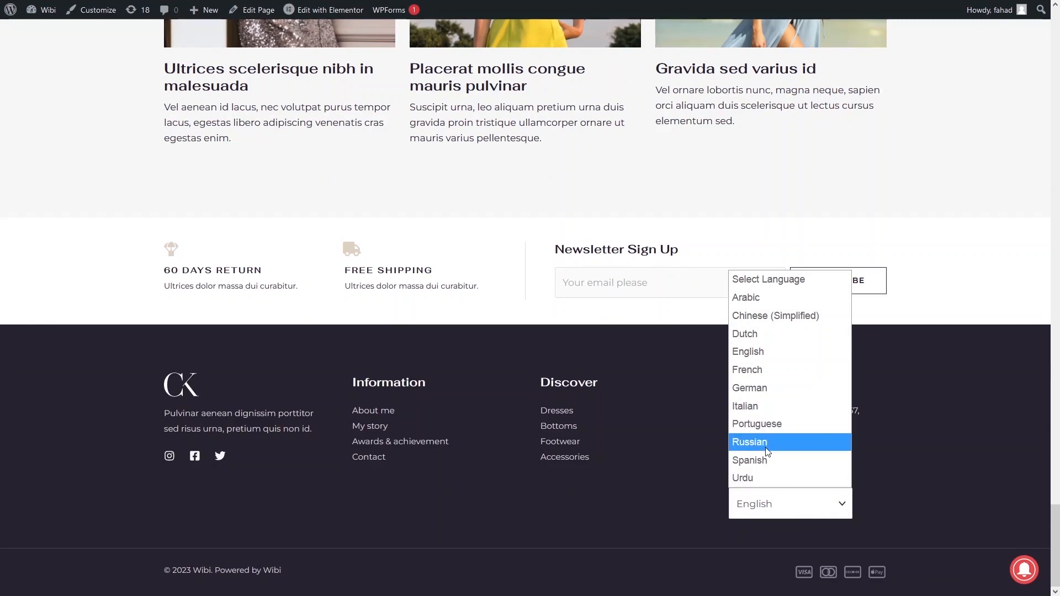
left_click(760, 464)
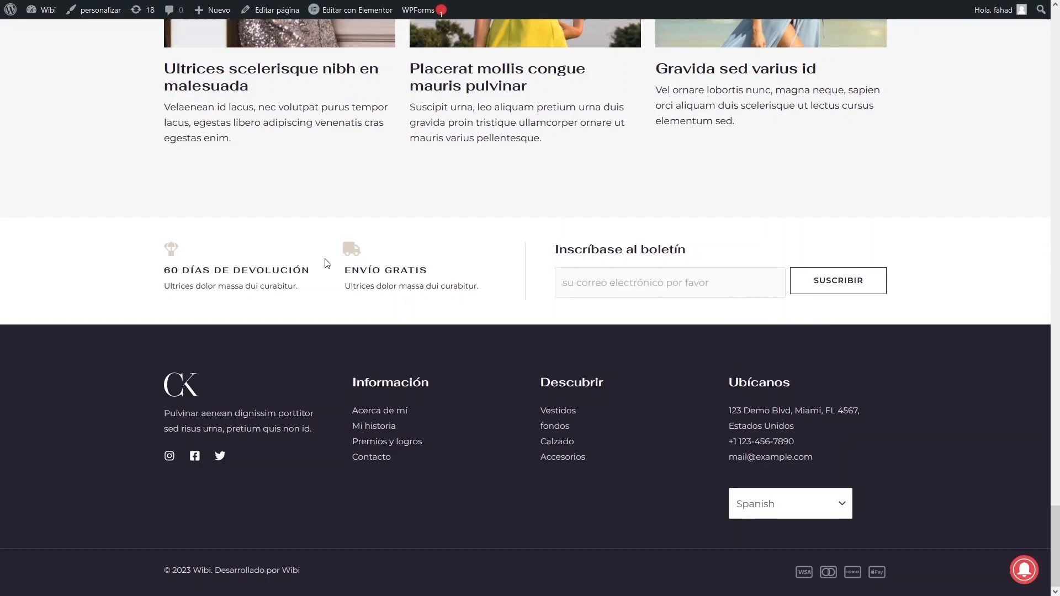
left_click(793, 514)
left_click(770, 356)
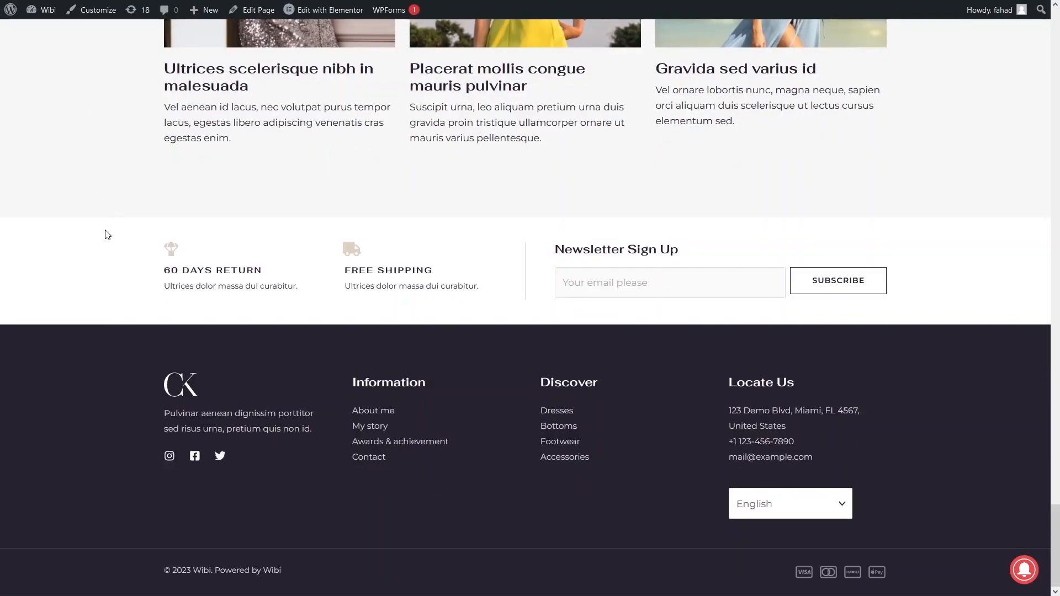
left_click(69, 4)
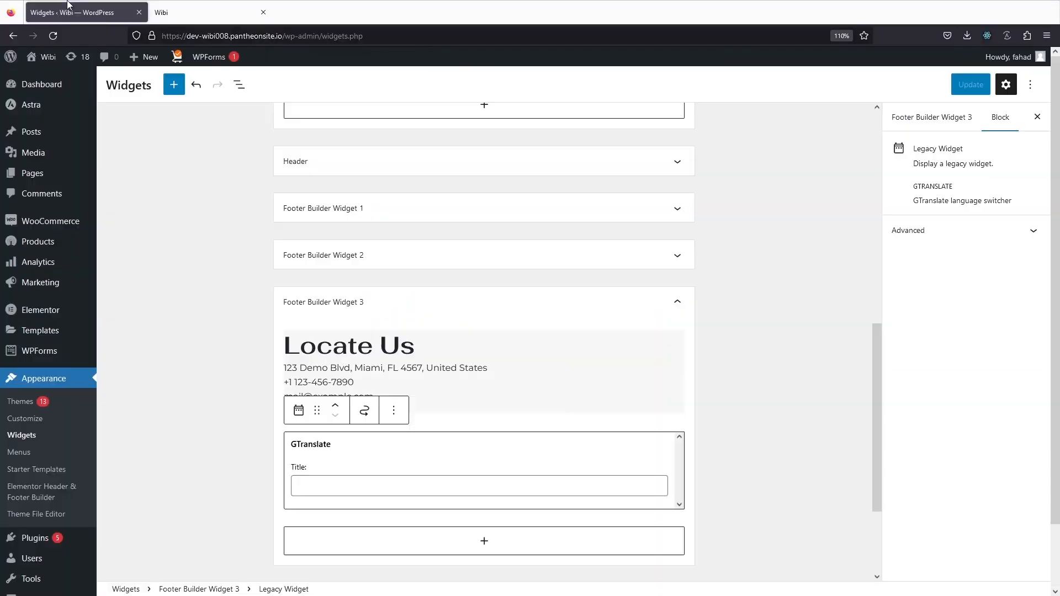
Open Settings > GTranslate, tick Native language names, check the preview dropdown, and save
key("F11")
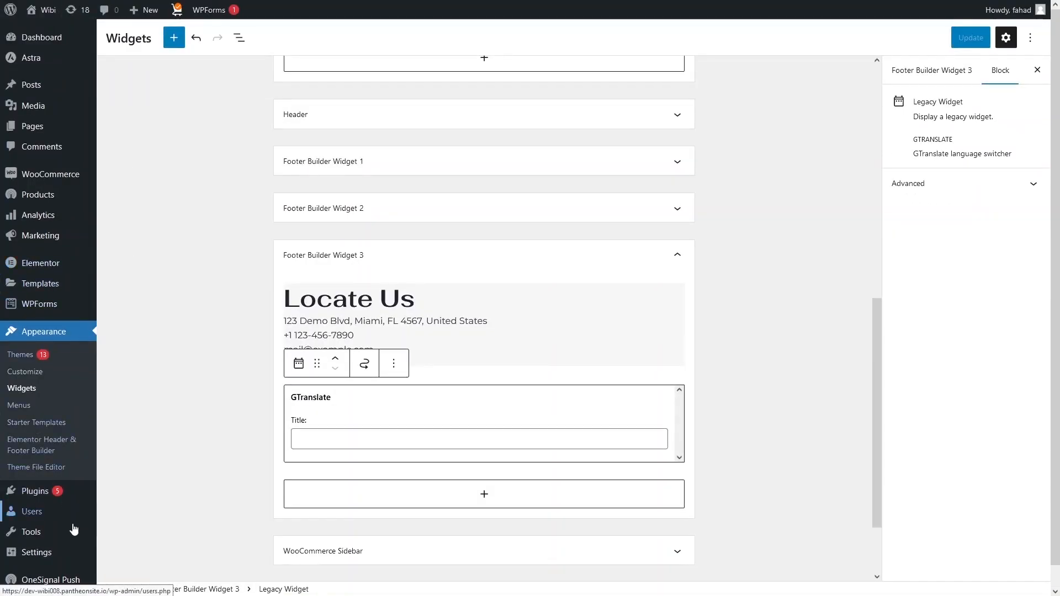
mouse_move(69, 552)
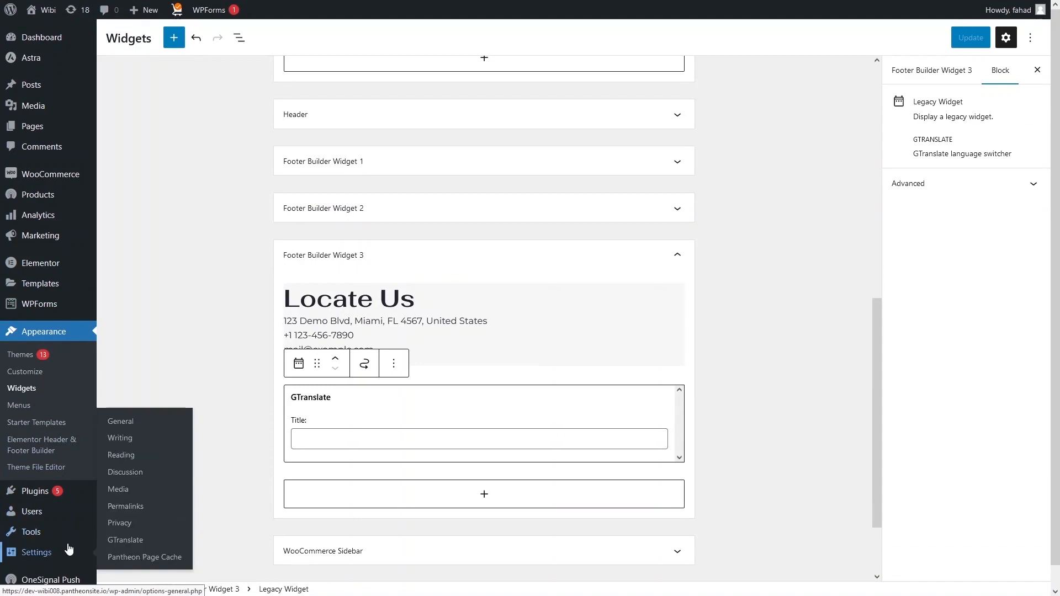
left_click(119, 541)
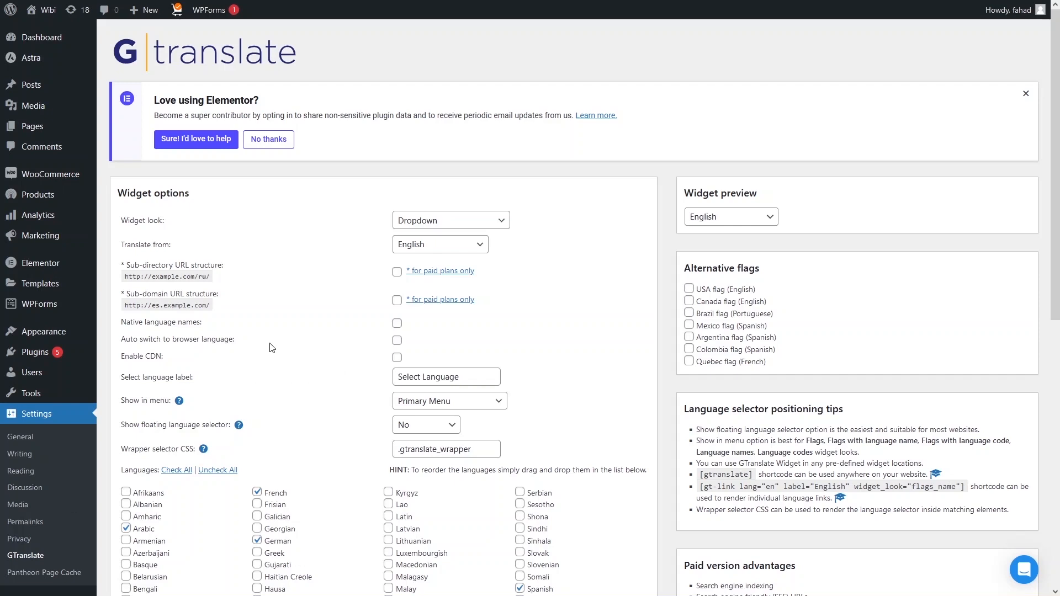
left_click(397, 326)
left_click(724, 216)
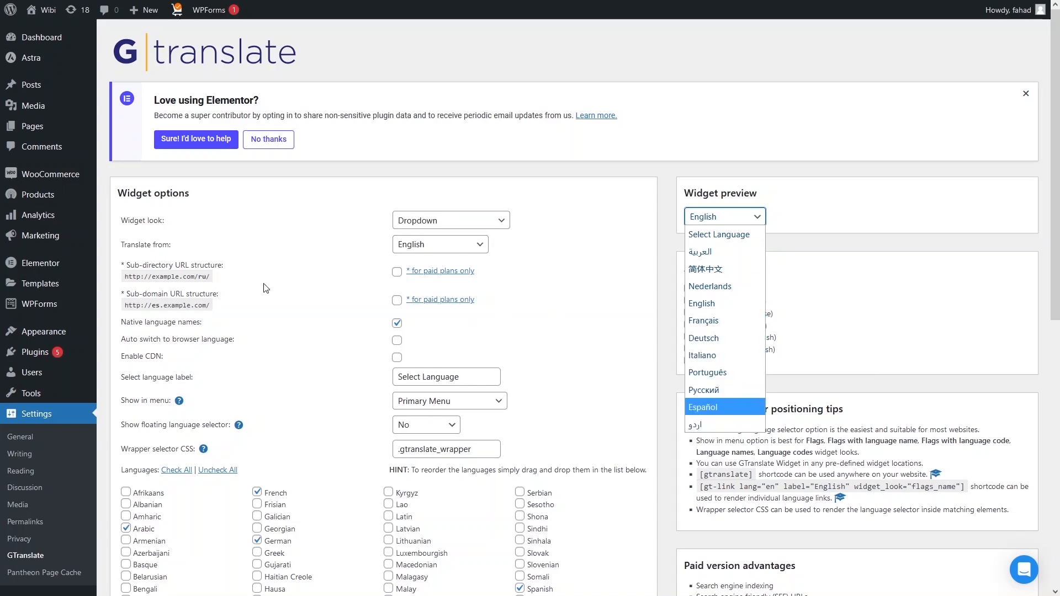
left_click(258, 298)
scroll(258, 298, "down", 9)
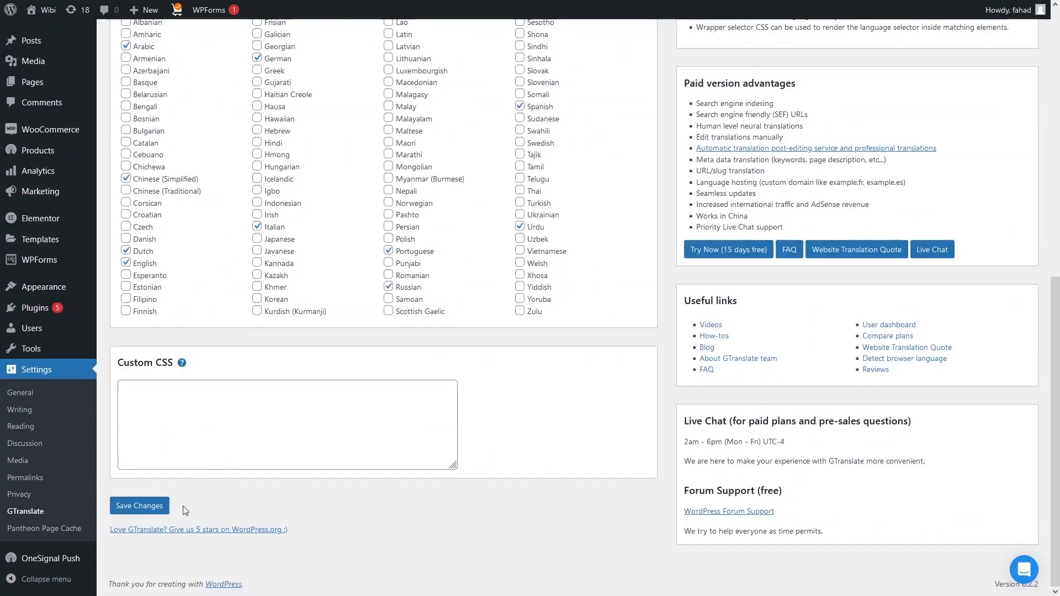
left_click(155, 507)
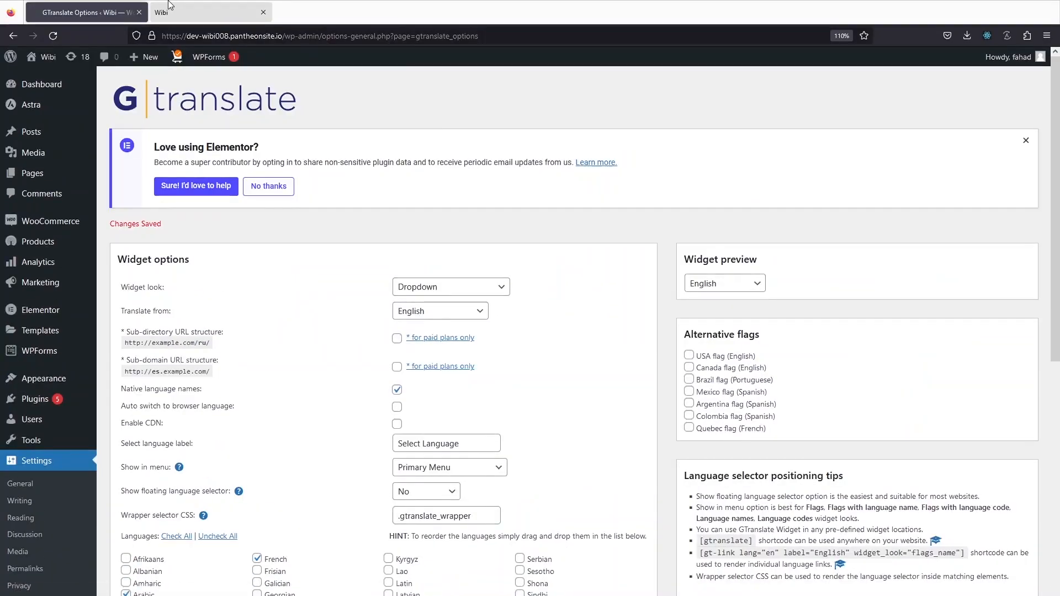
Reload the Wibi storefront and check its header dropdown lists languages by native names
left_click(169, 2)
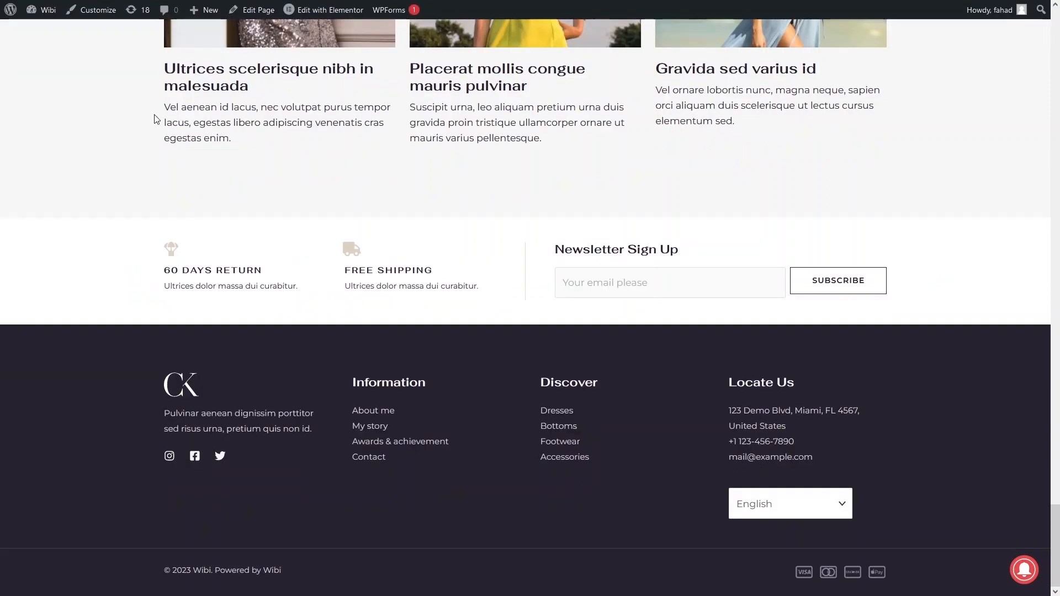
mouse_move(100, 1)
left_click(58, 35)
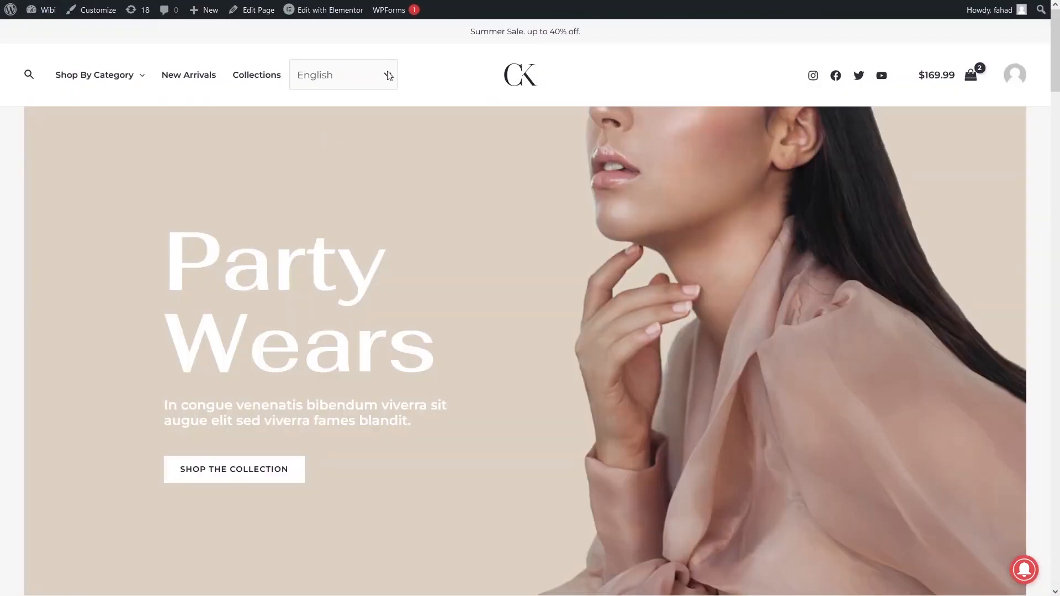
left_click(388, 75)
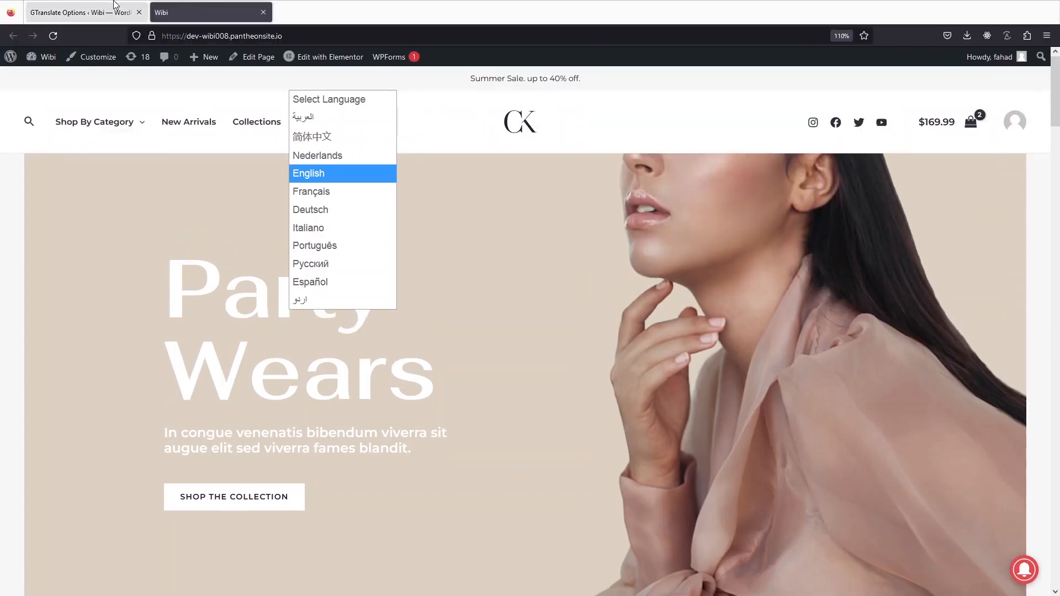
left_click(112, 3)
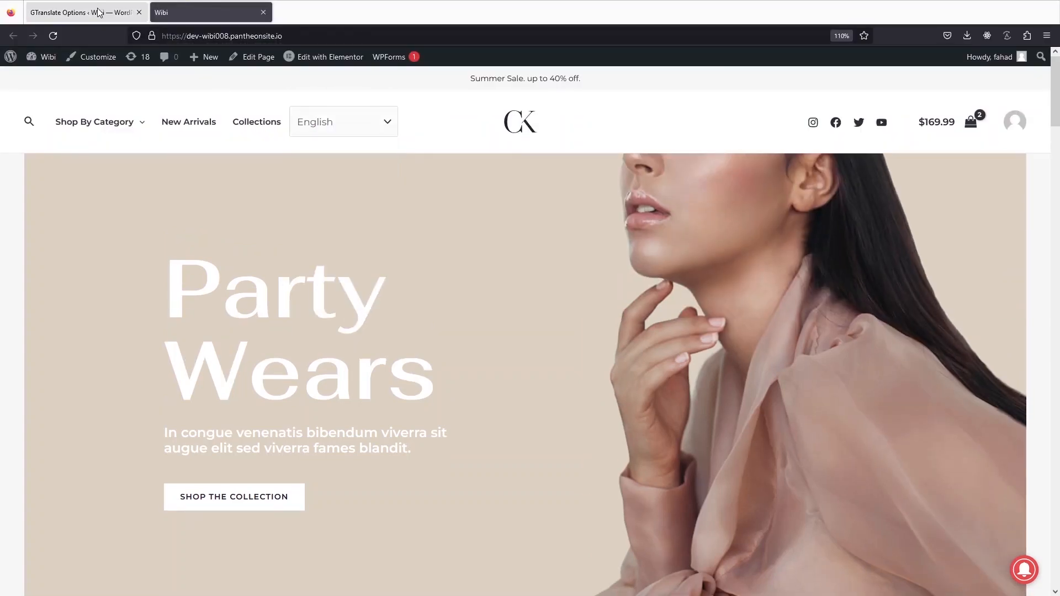
left_click(98, 12)
Switch the Widget look to Nice dropdown with flags, check its preview, and save
scroll(329, 182, "down", 3)
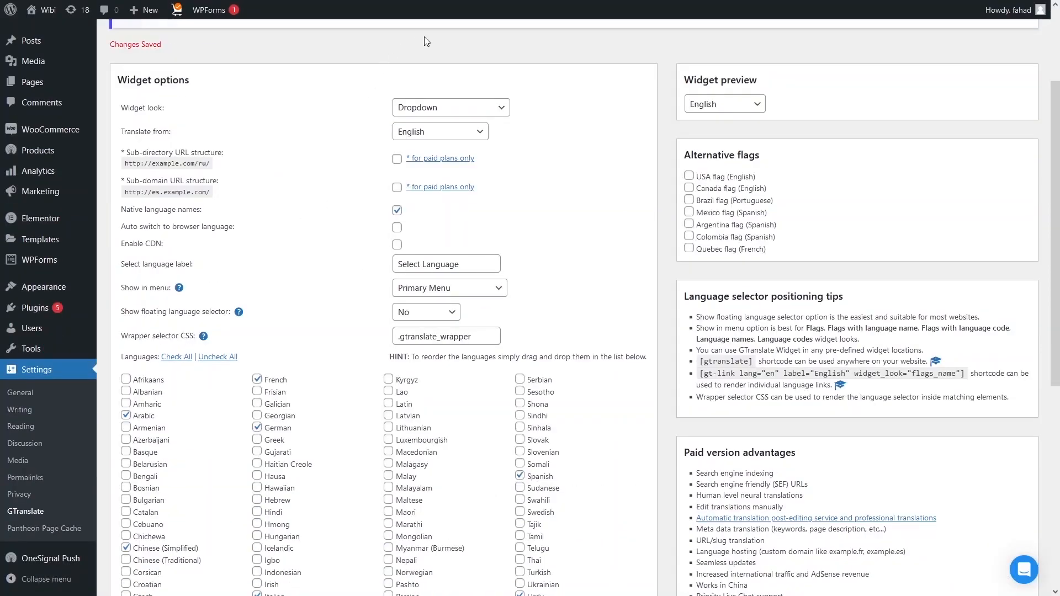
left_click(490, 110)
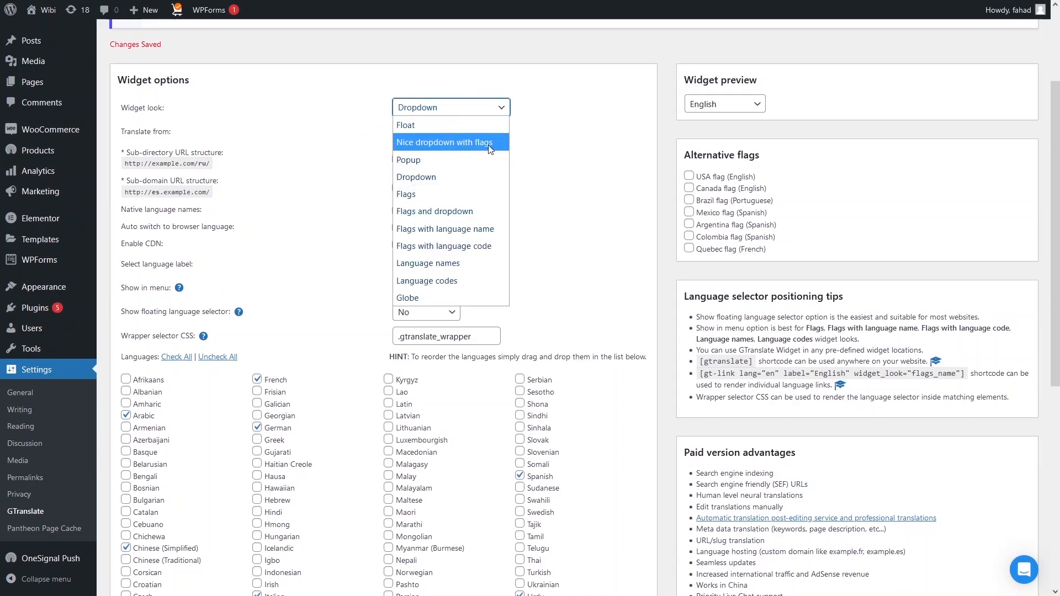
left_click(443, 142)
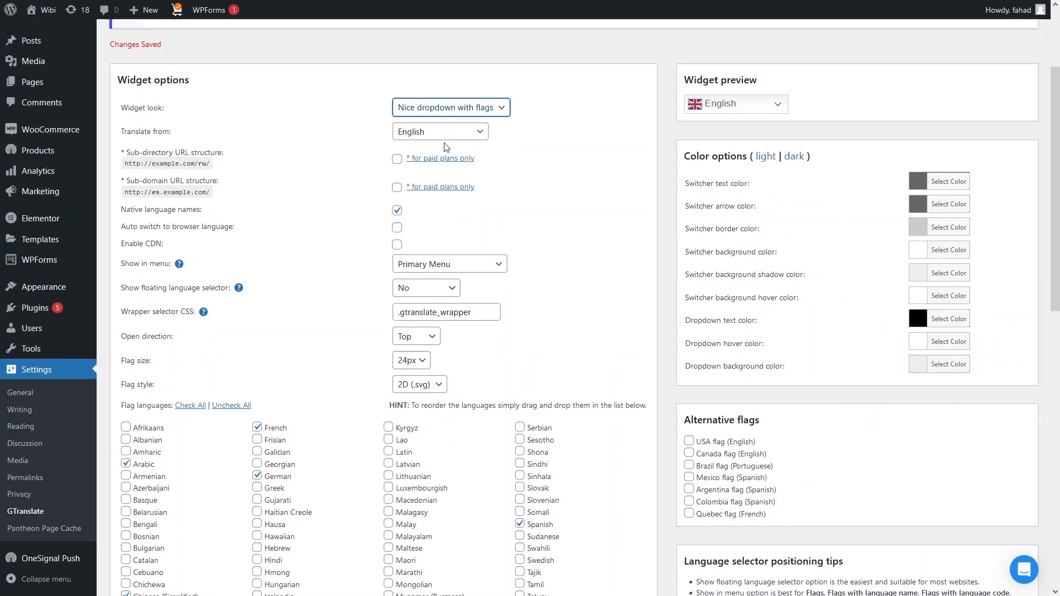
left_click(770, 105)
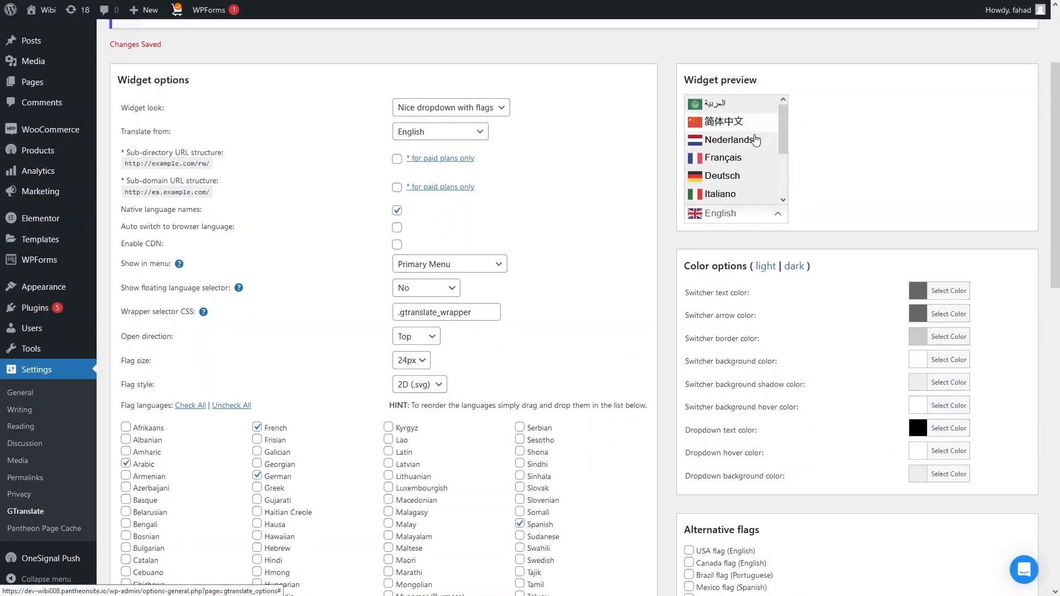
scroll(728, 177, "down", 2)
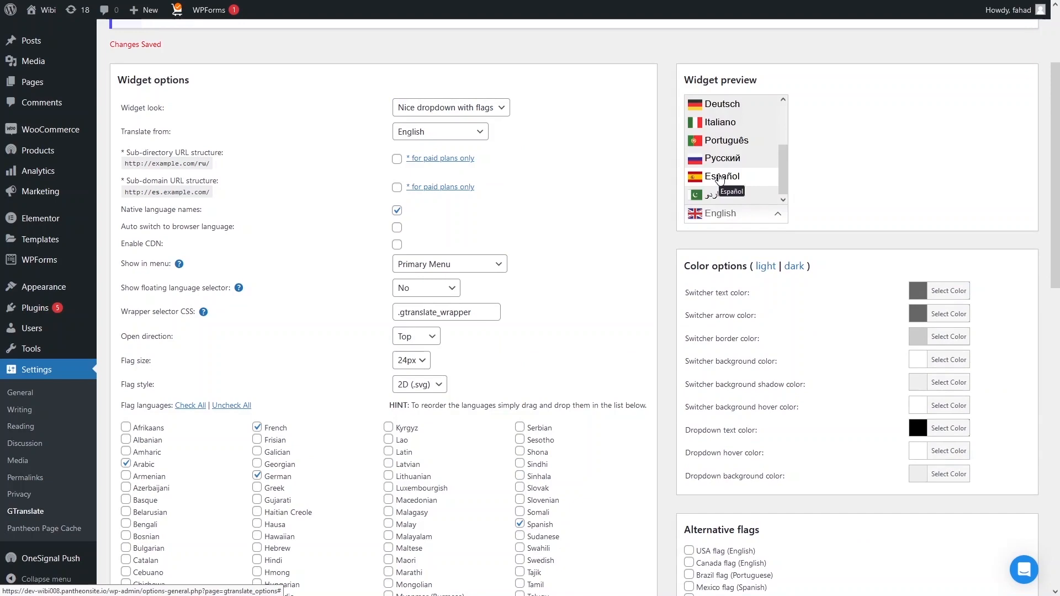
left_click(632, 149)
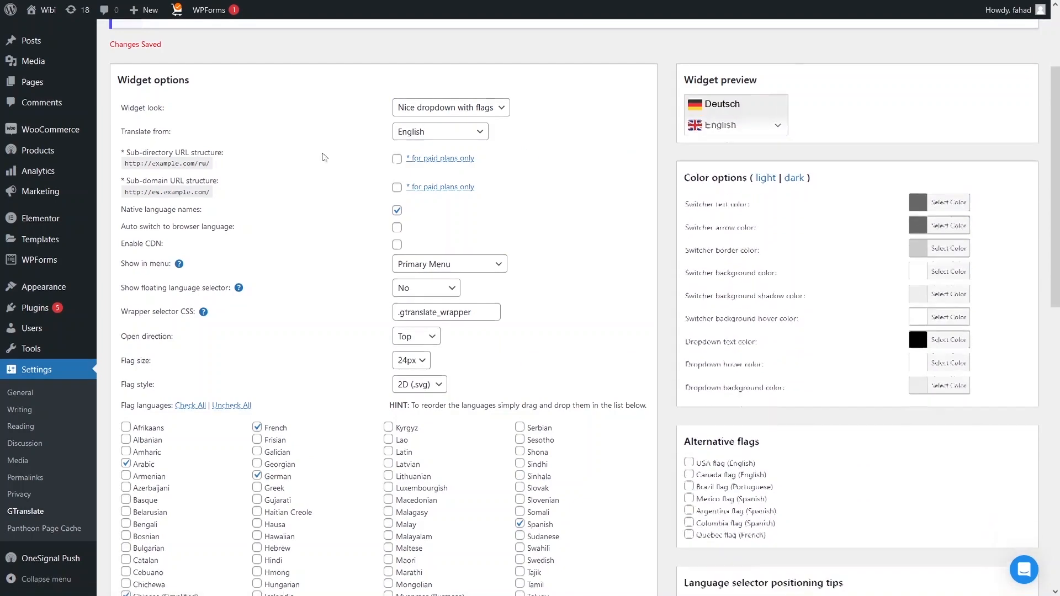
scroll(281, 163, "down", 4)
scroll(281, 163, "down", 4)
left_click(137, 529)
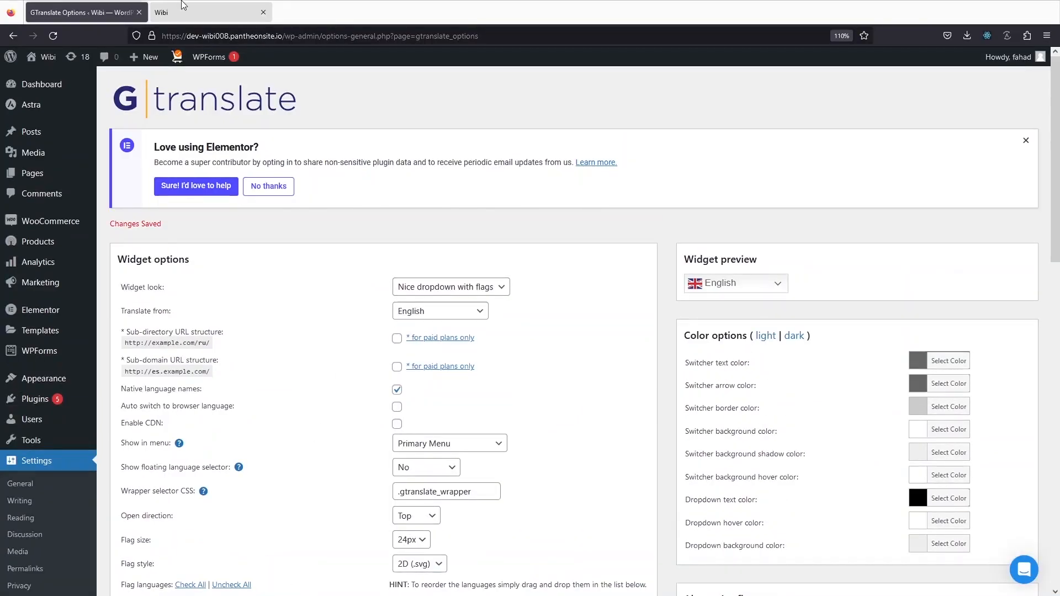
left_click(185, 5)
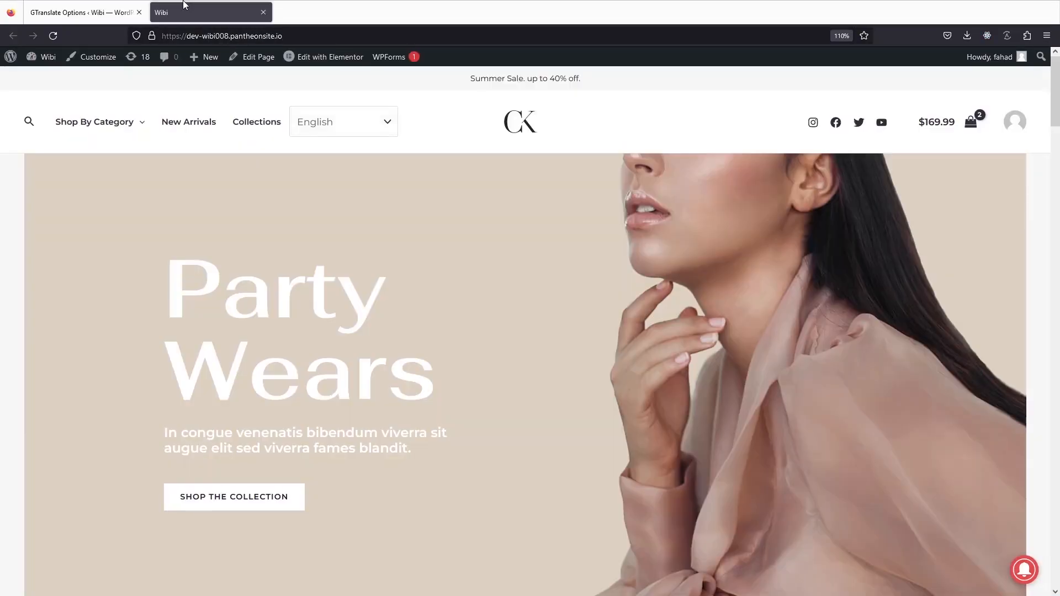
left_click(53, 36)
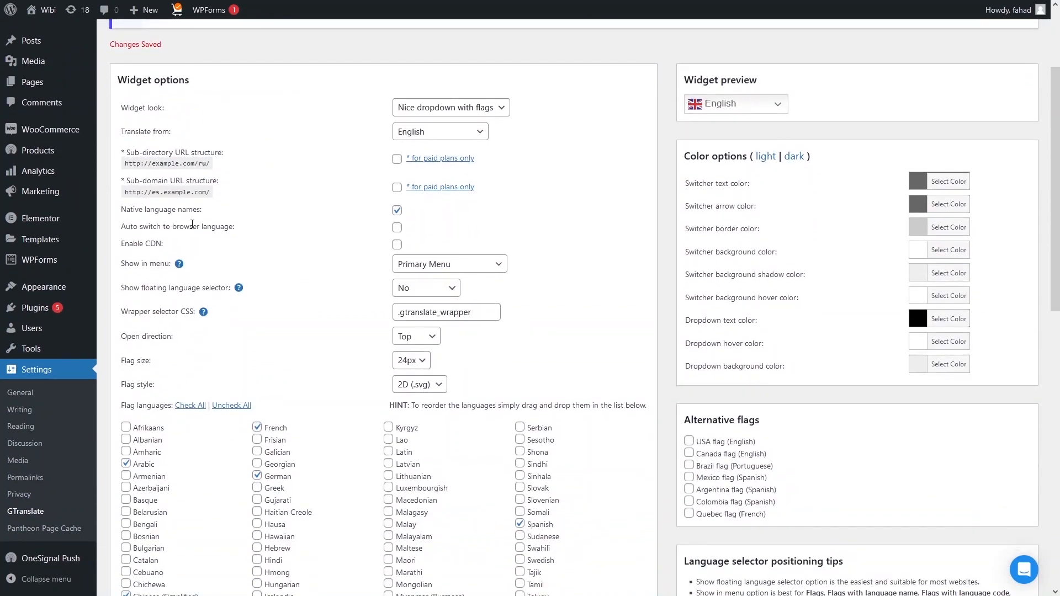
Enable Auto switch to browser language and save, then select the storefront's URL for copying
left_click(397, 229)
scroll(237, 262, "down", 10)
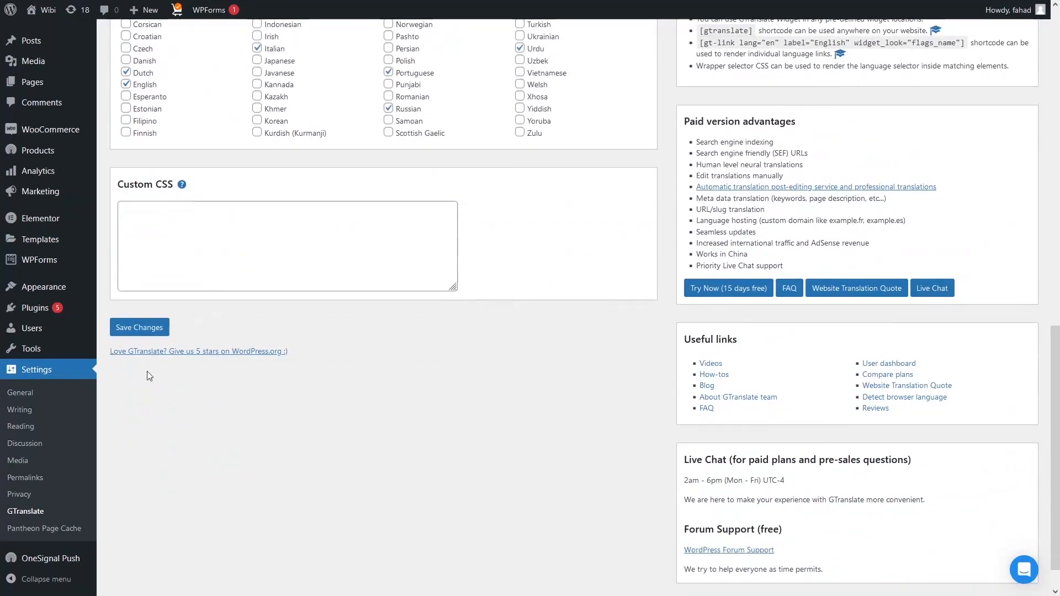
left_click(147, 328)
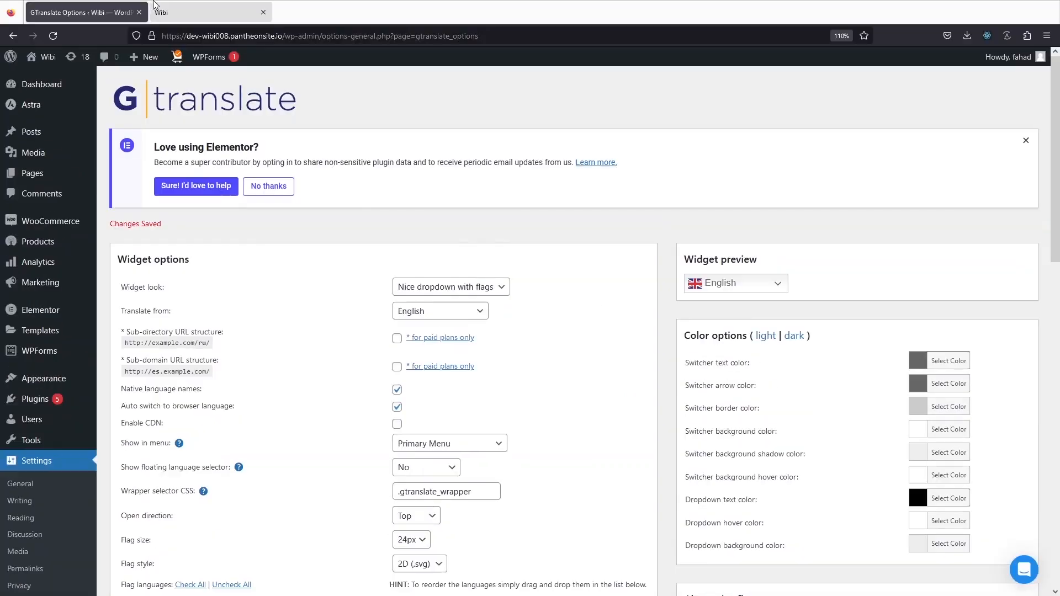
left_click(166, 11)
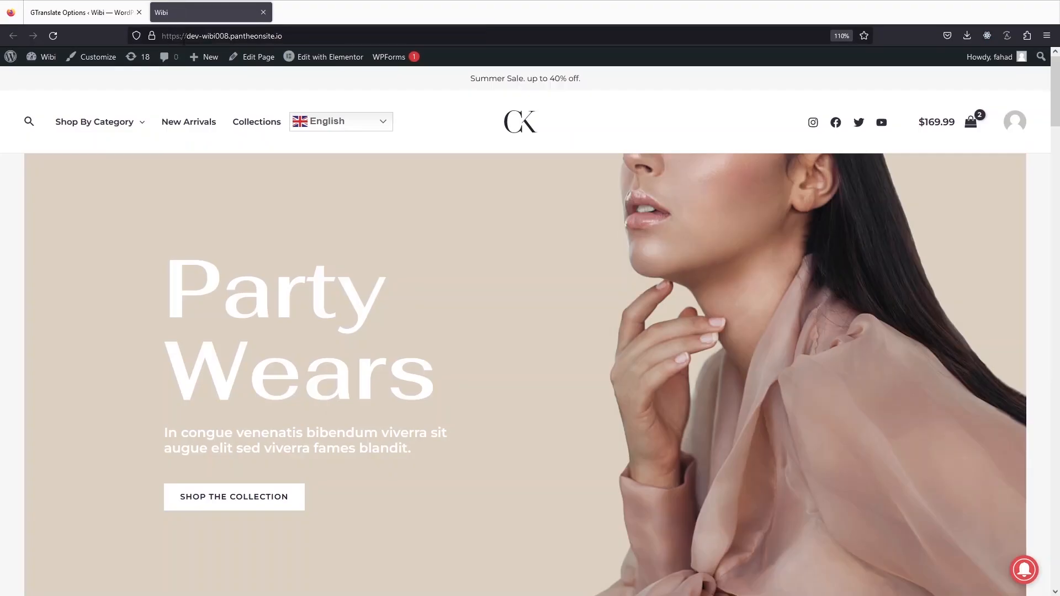
left_click(184, 36)
key("ctrl+c")
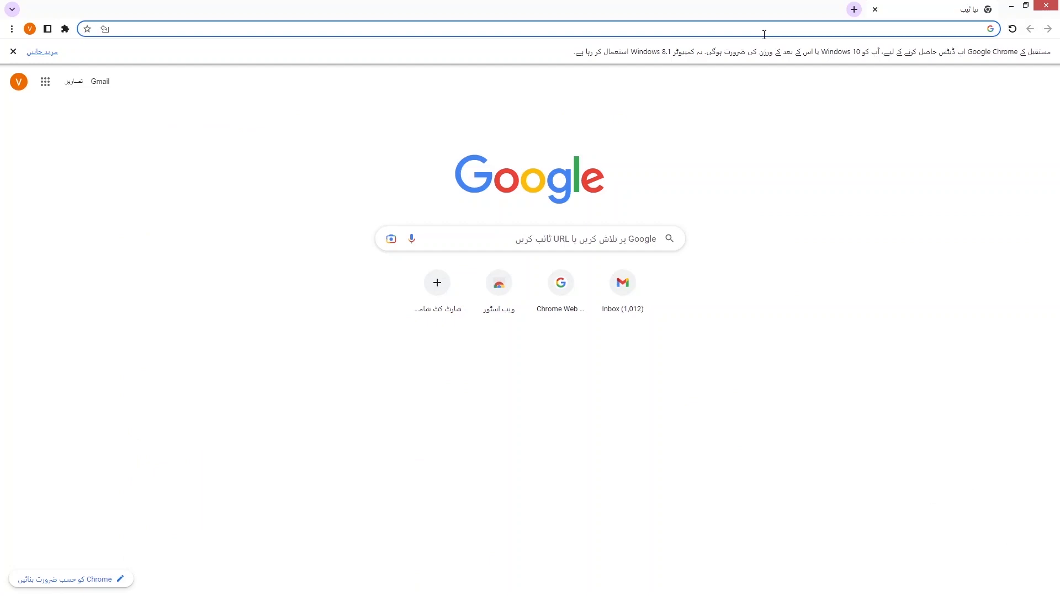
Load the Wibi site address in the Urdu-language Chrome window to trigger auto-translation
left_click(763, 32)
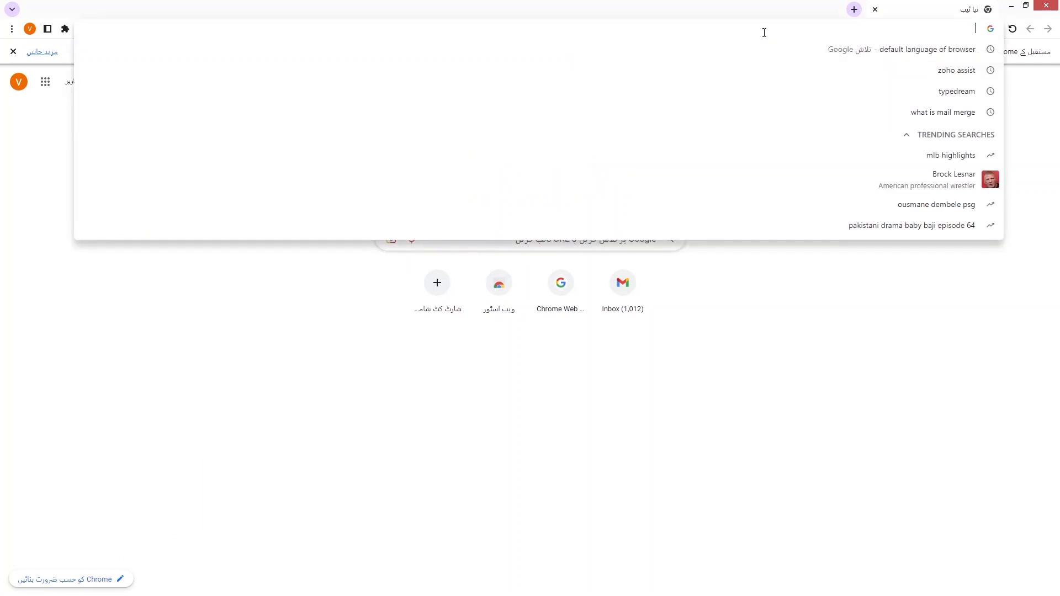
key("ctrl+v")
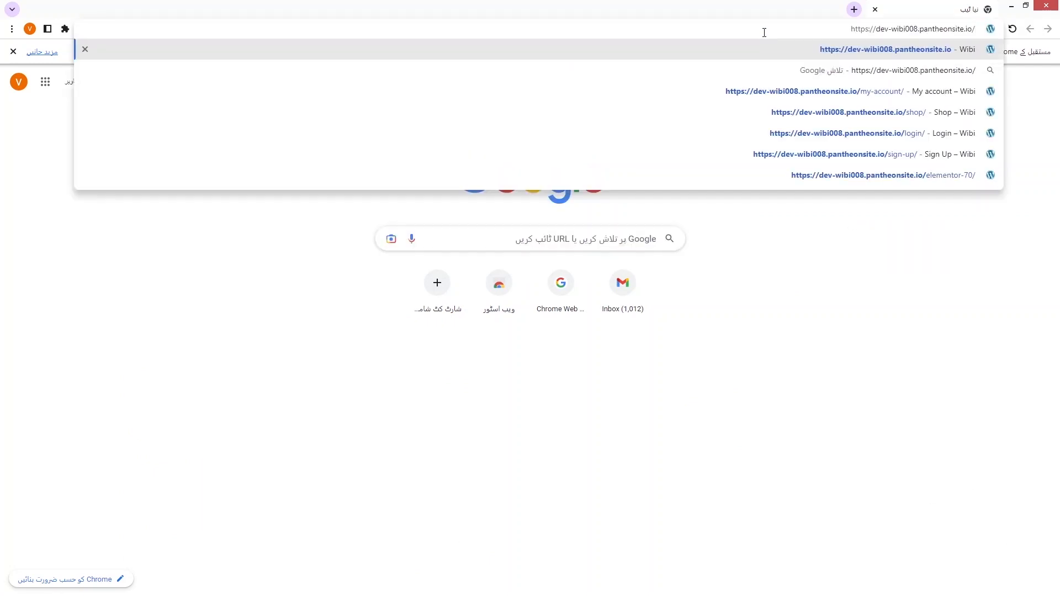
key("Return")
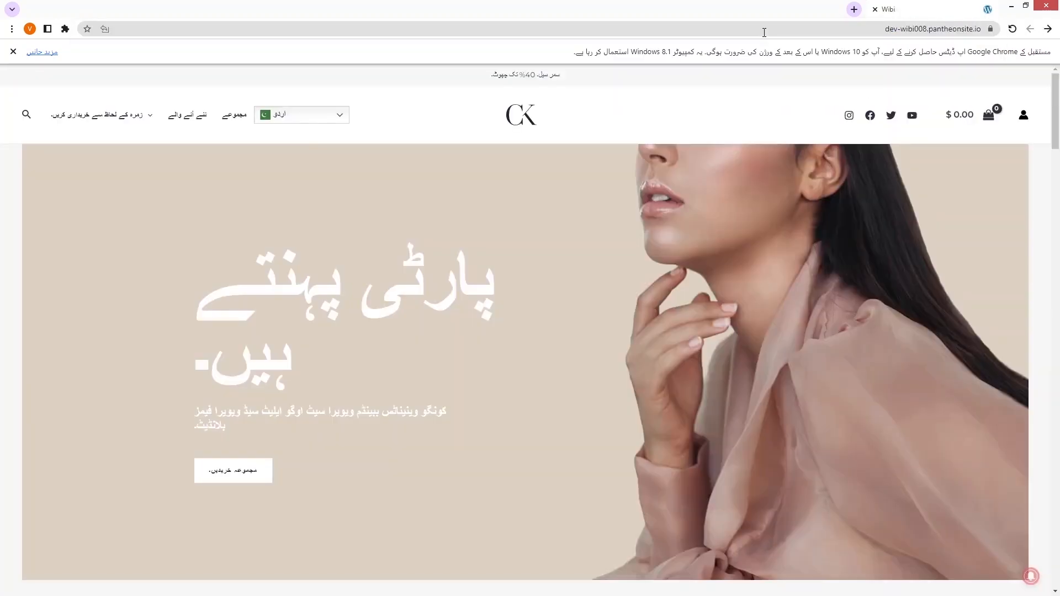